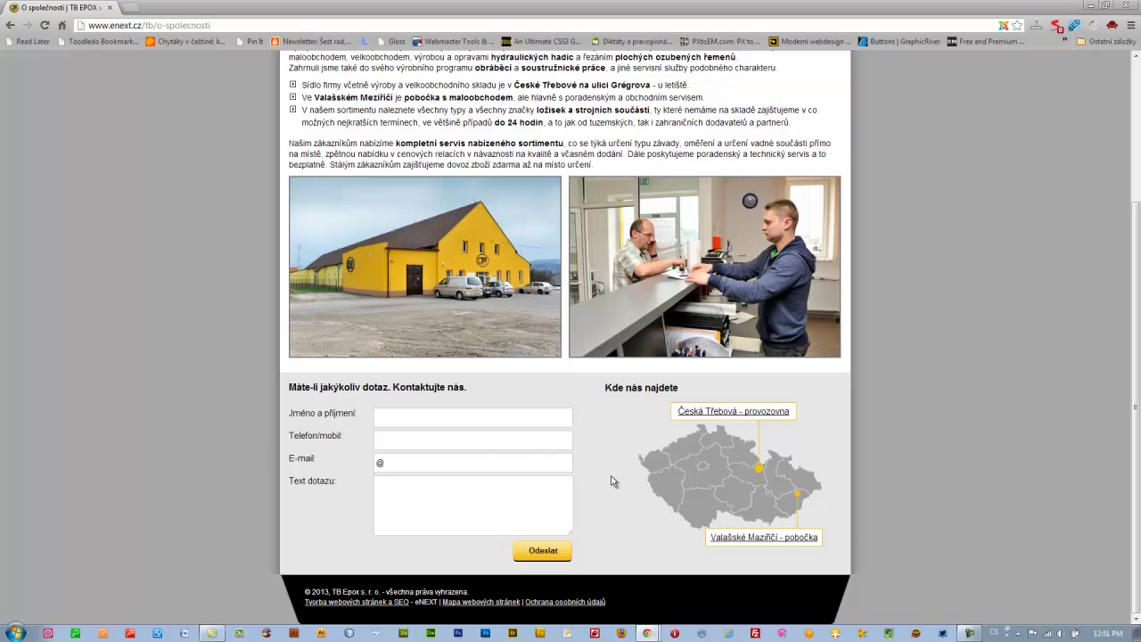
# Open the site's "login" page in place of "o-spolecnosti" and sign in with the saved credentials.
pyautogui.scroll(3, 938, 545)
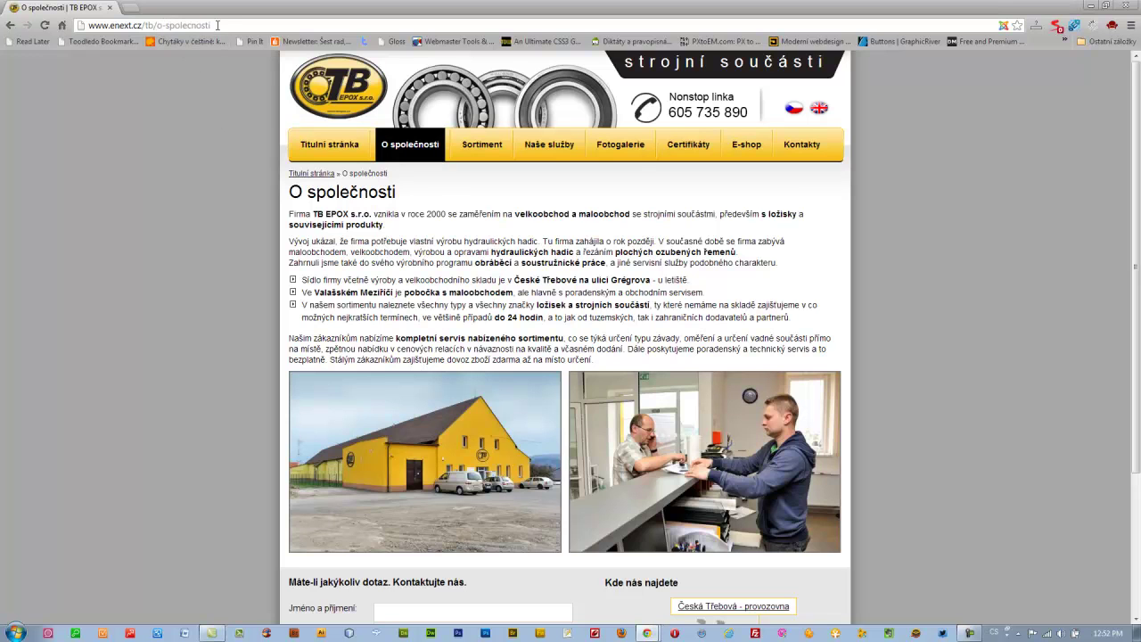
pyautogui.moveTo(214, 25); pyautogui.dragTo(165, 25)
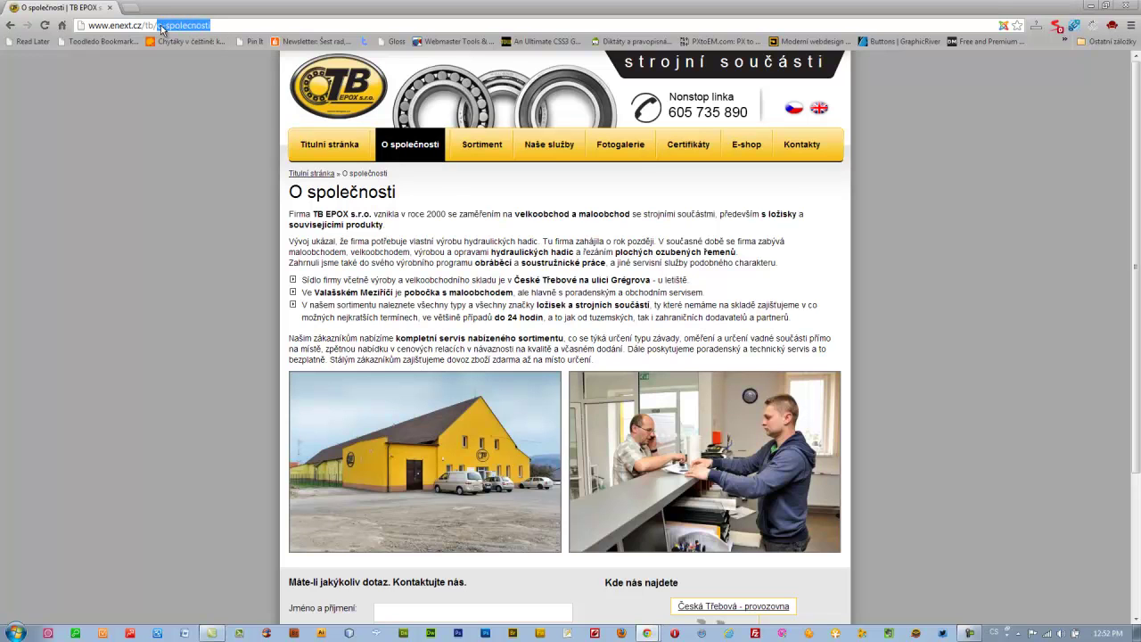
pyautogui.write('login')
pyautogui.press('Return')
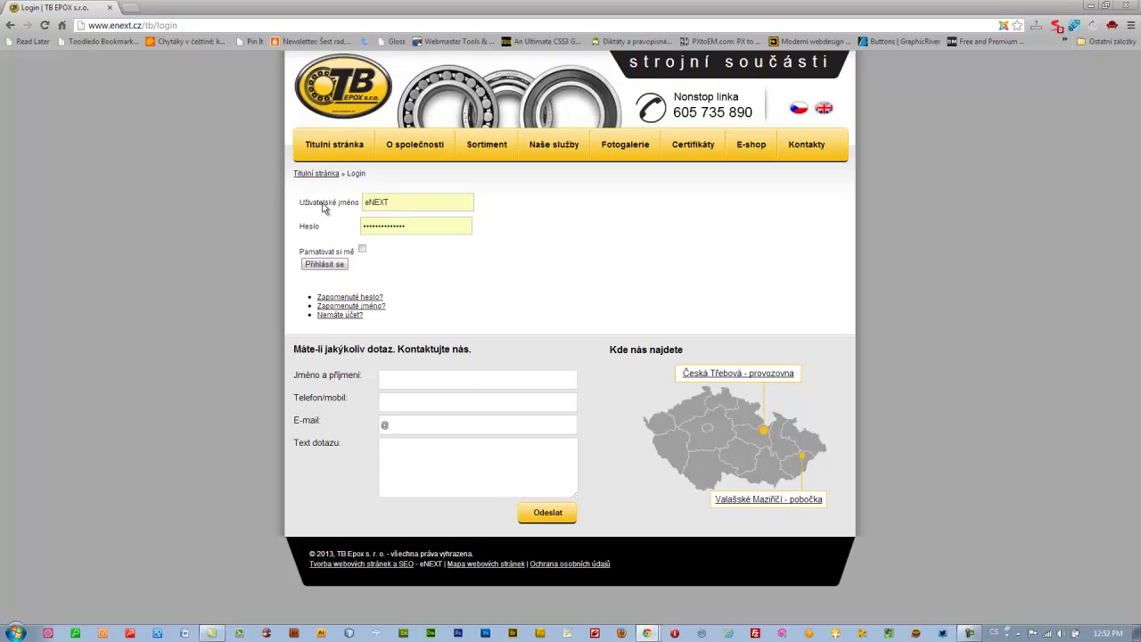
pyautogui.click(338, 265)
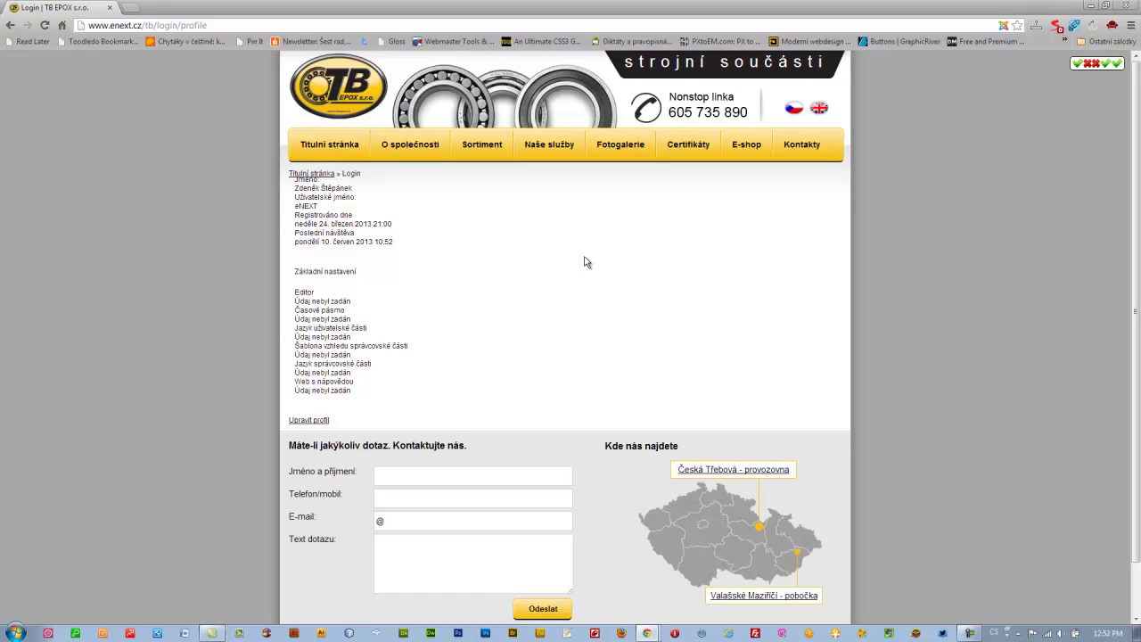
# Open the O společnosti page and start editing its article.
pyautogui.click(413, 148)
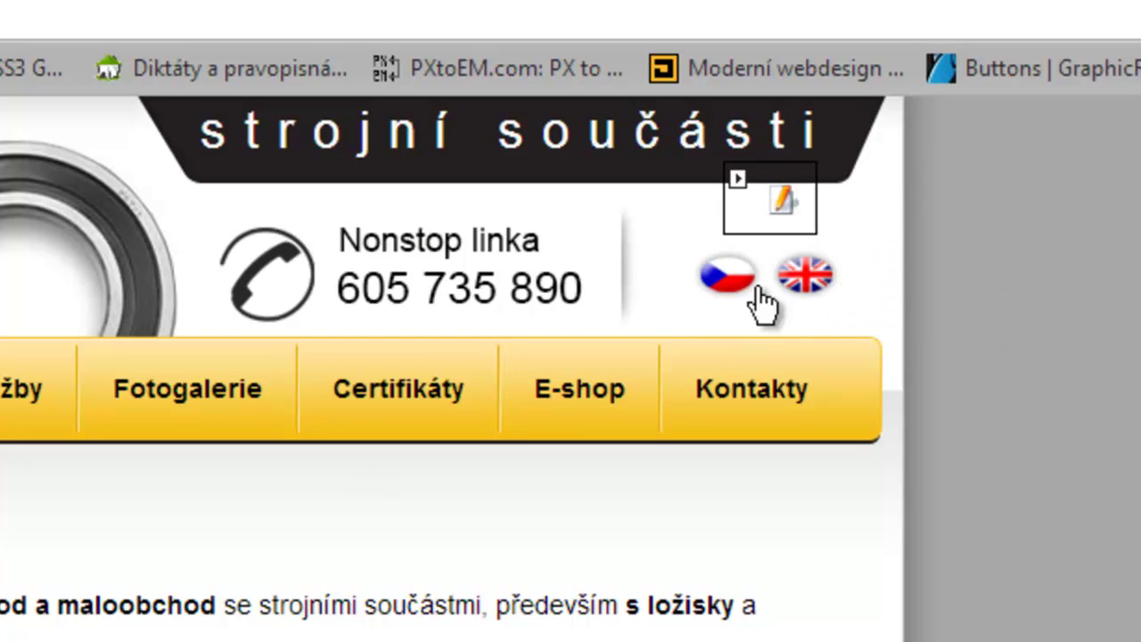
pyautogui.moveTo(0, 469); pyautogui.dragTo(782, 416)
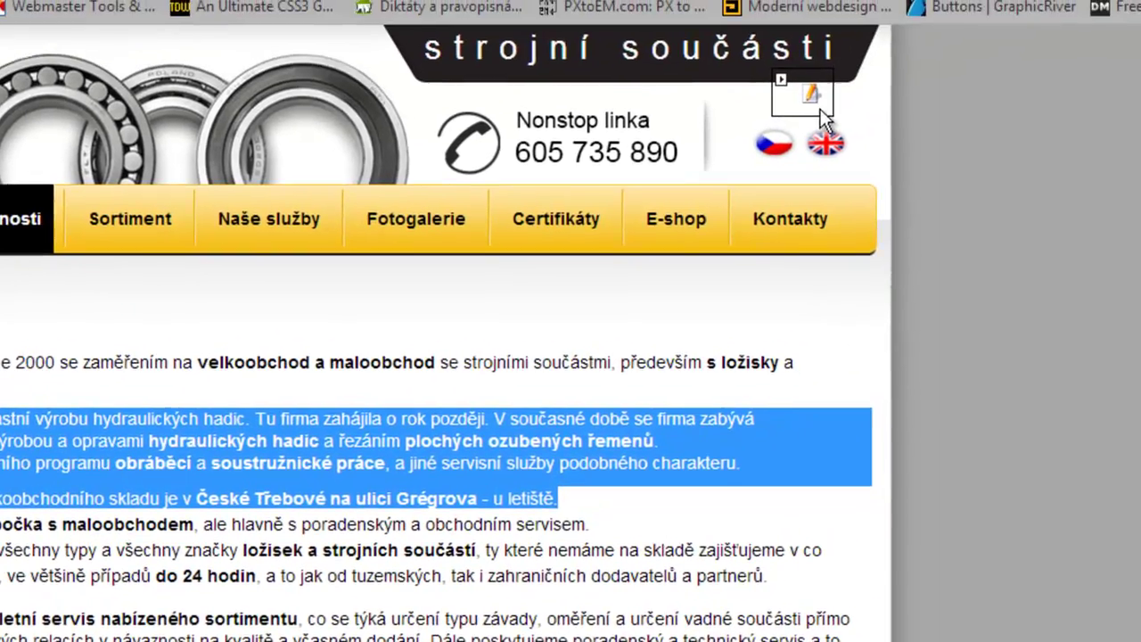
pyautogui.click(826, 104)
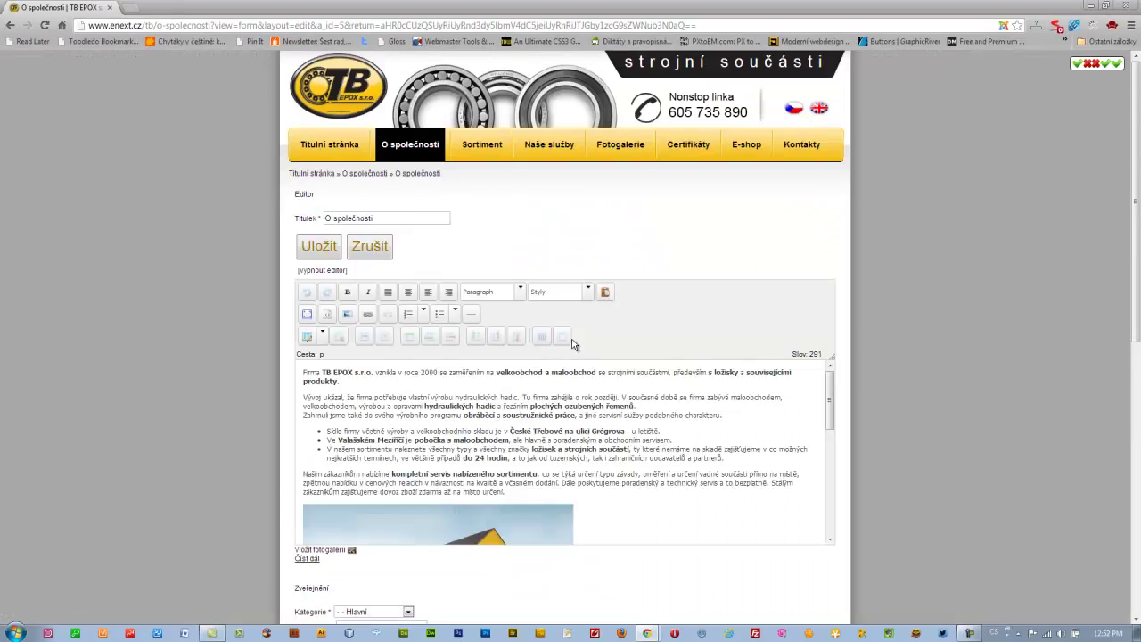
# Examine the article's editing form, its paragraphs and the bold company name in the first paragraph.
pyautogui.scroll(-2, 568, 419)
pyautogui.scroll(2, 591, 423)
pyautogui.moveTo(1136, 337); pyautogui.dragTo(1131, 381)
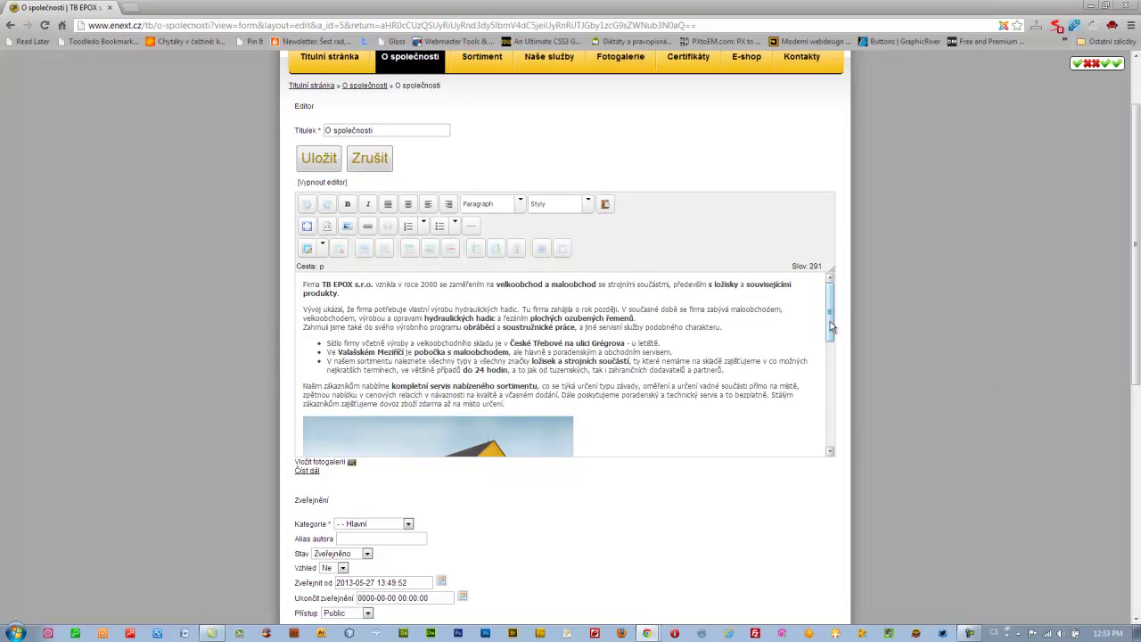
pyautogui.scroll(-1, 831, 322)
pyautogui.scroll(1, 709, 323)
pyautogui.moveTo(305, 309); pyautogui.dragTo(717, 332)
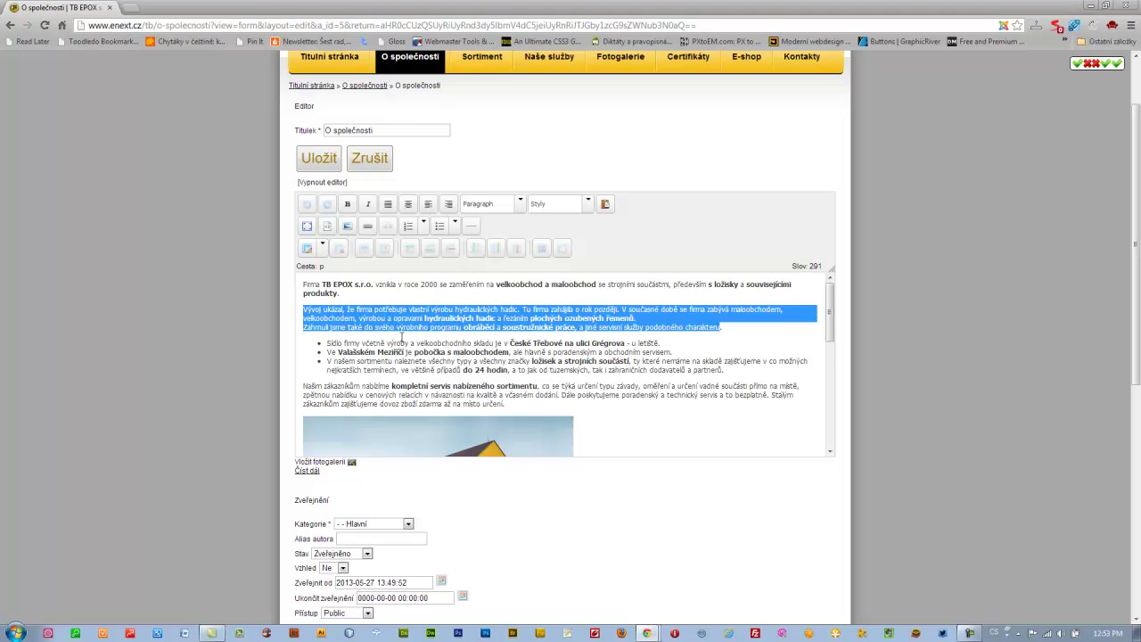
pyautogui.moveTo(831, 334)
pyautogui.mouseDown()
pyautogui.moveTo(831, 435)
pyautogui.moveTo(831, 334)
pyautogui.mouseUp()
pyautogui.click(318, 291)
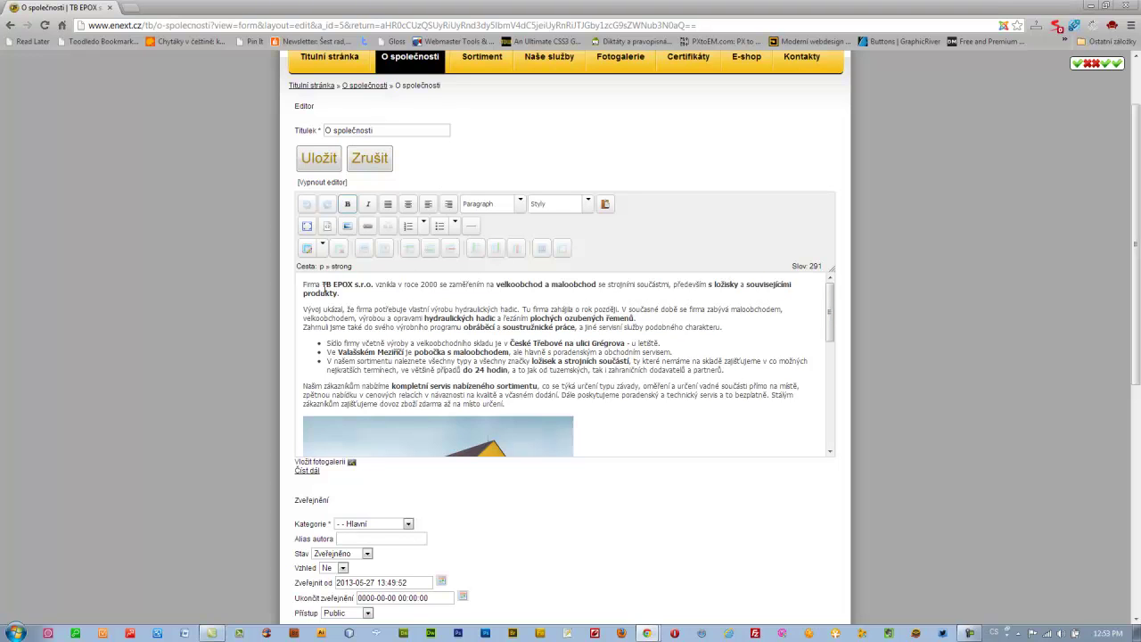
pyautogui.tripleClick(325, 282)
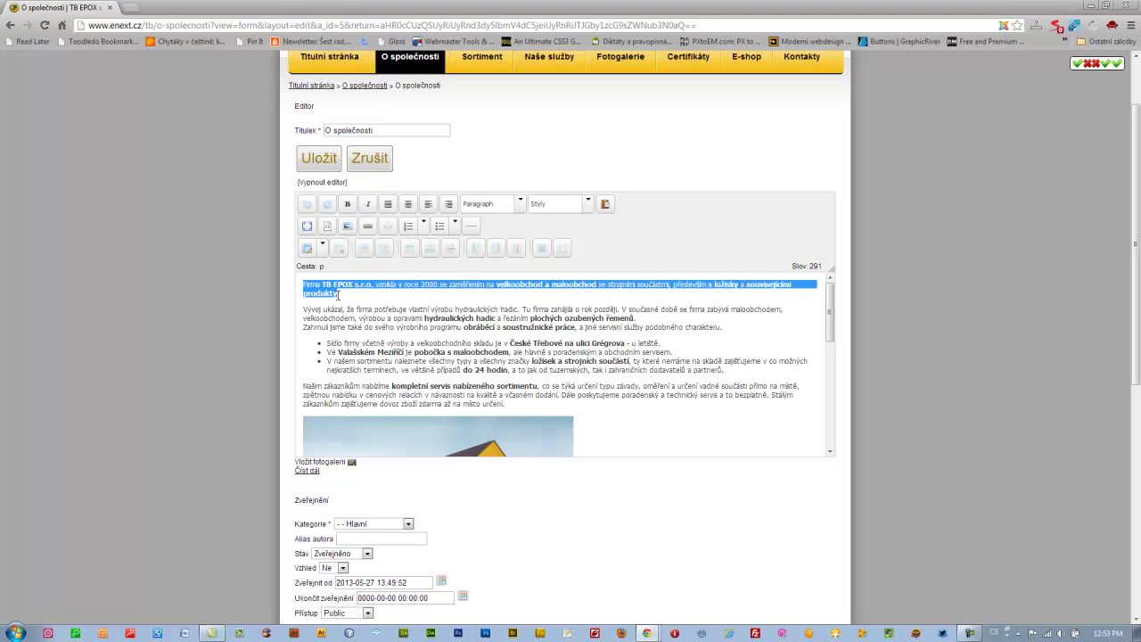
pyautogui.click(334, 292)
pyautogui.moveTo(324, 284); pyautogui.dragTo(353, 285)
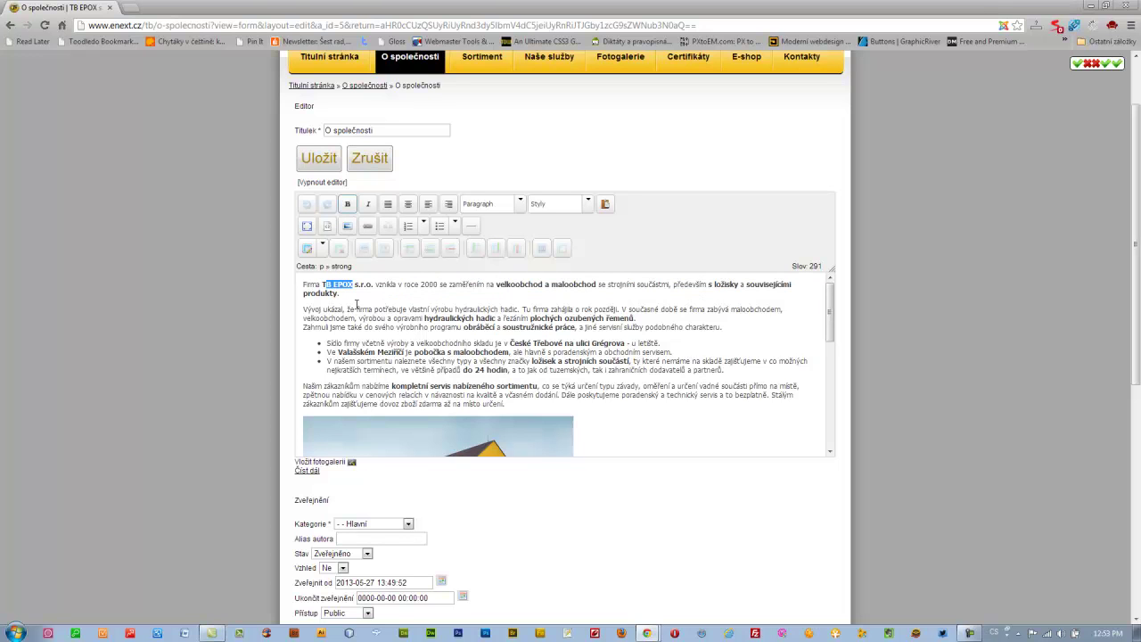
pyautogui.click(357, 310)
# Try bold formatting on the second paragraph's opening words "Vývoj ukázal" and undo it.
pyautogui.moveTo(305, 310); pyautogui.dragTo(345, 310)
pyautogui.click(348, 204)
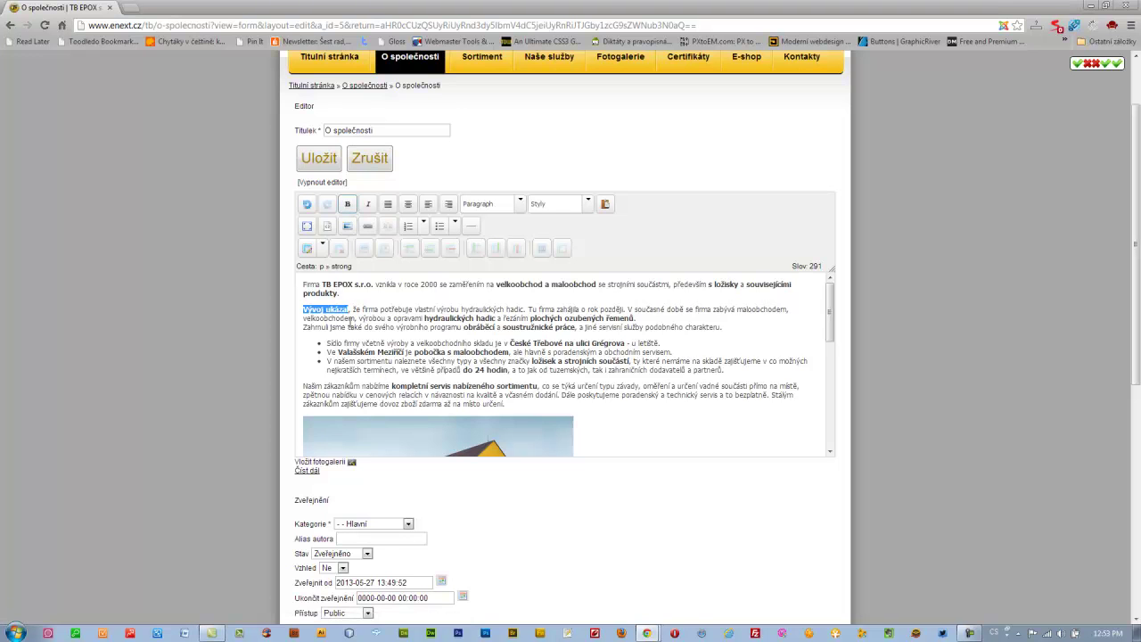
pyautogui.click(306, 204)
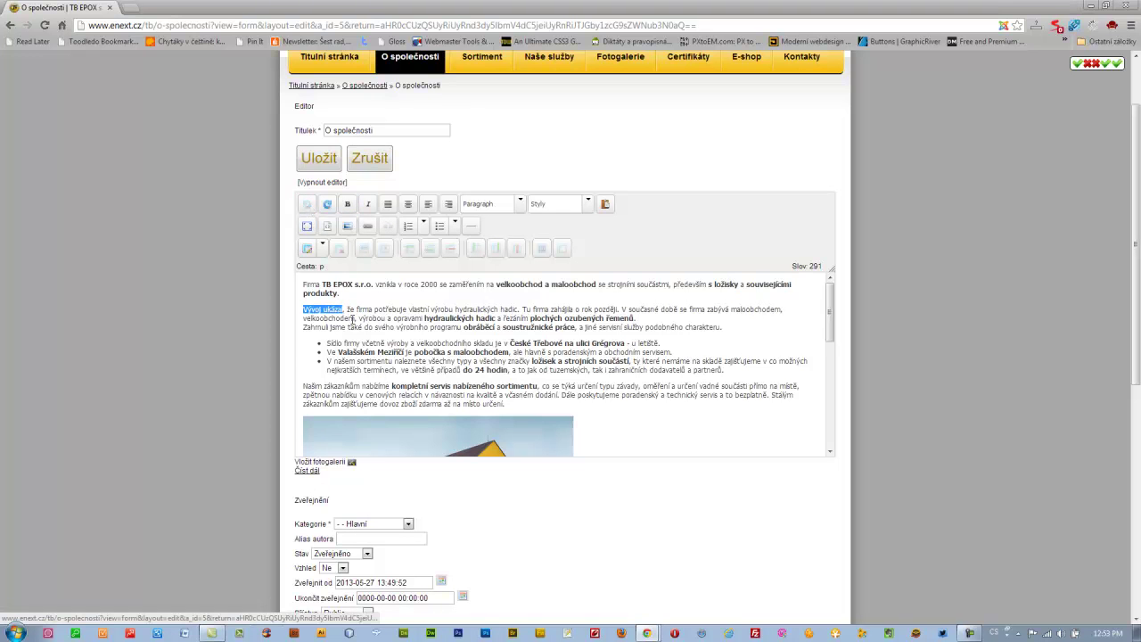
pyautogui.click(349, 319)
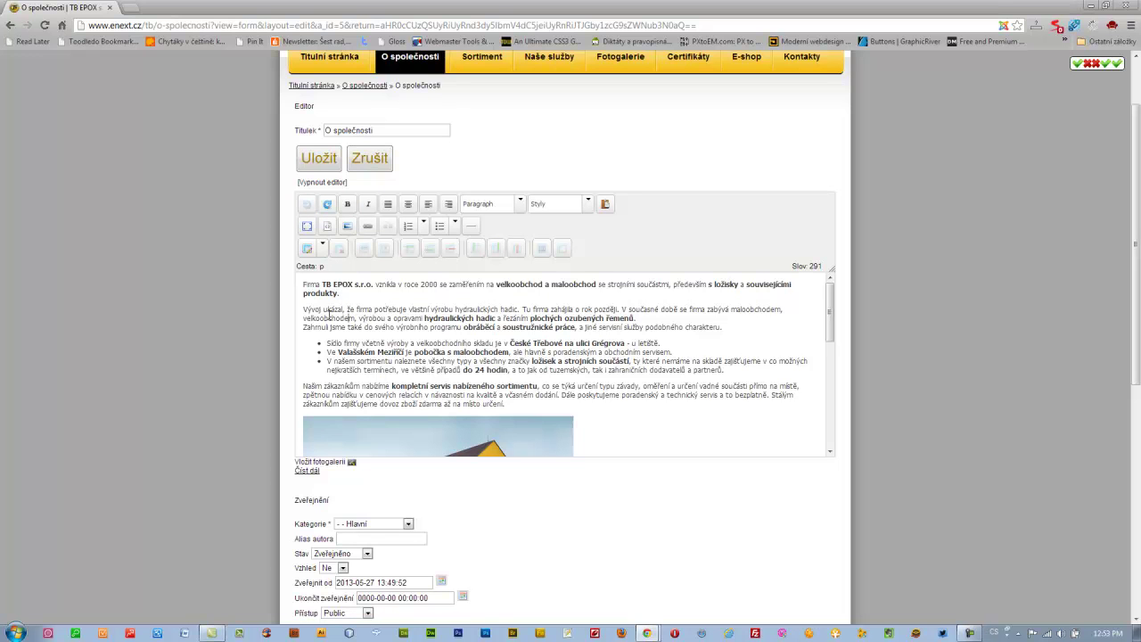
# Link the second paragraph's opening words to the Certifikáty page from the Česká navigace menu.
pyautogui.moveTo(305, 310); pyautogui.dragTo(340, 310)
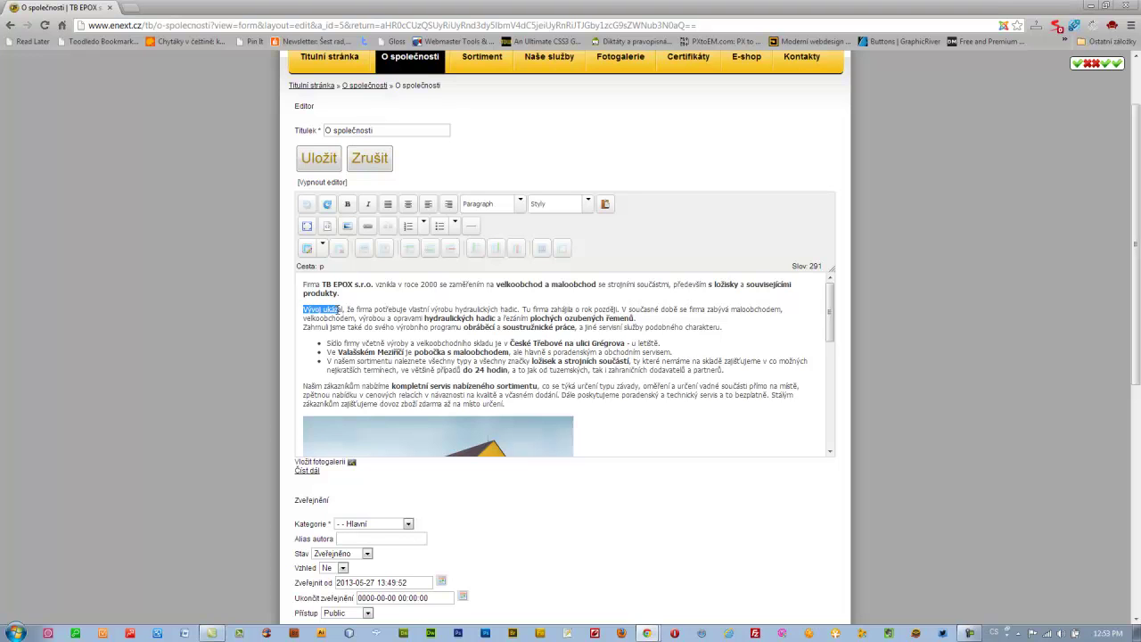
pyautogui.click(367, 228)
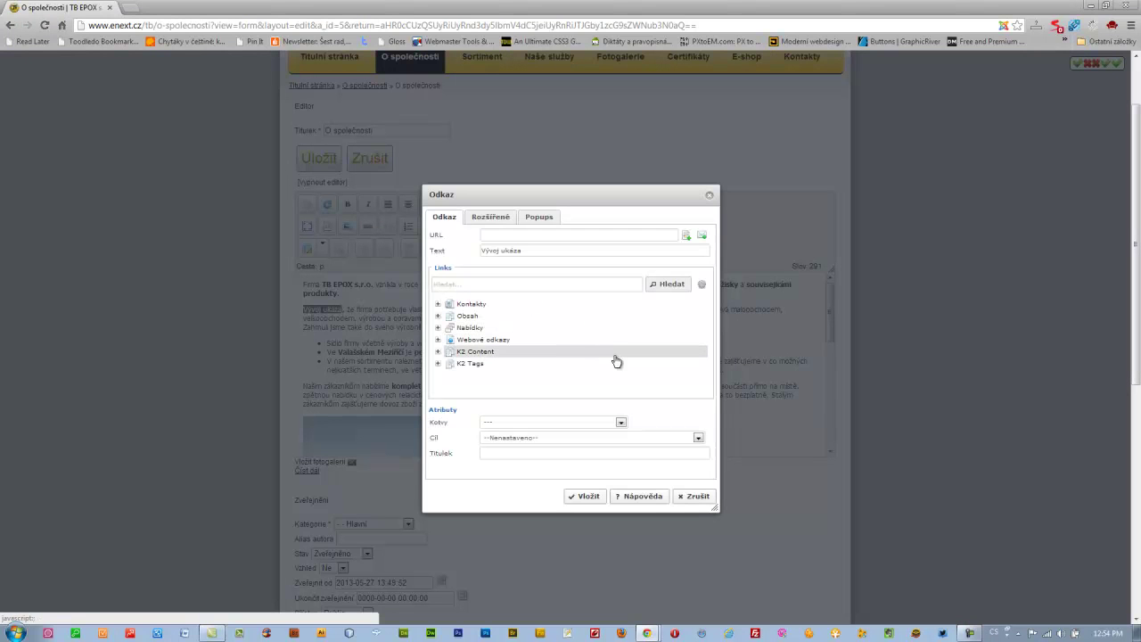
pyautogui.click(437, 329)
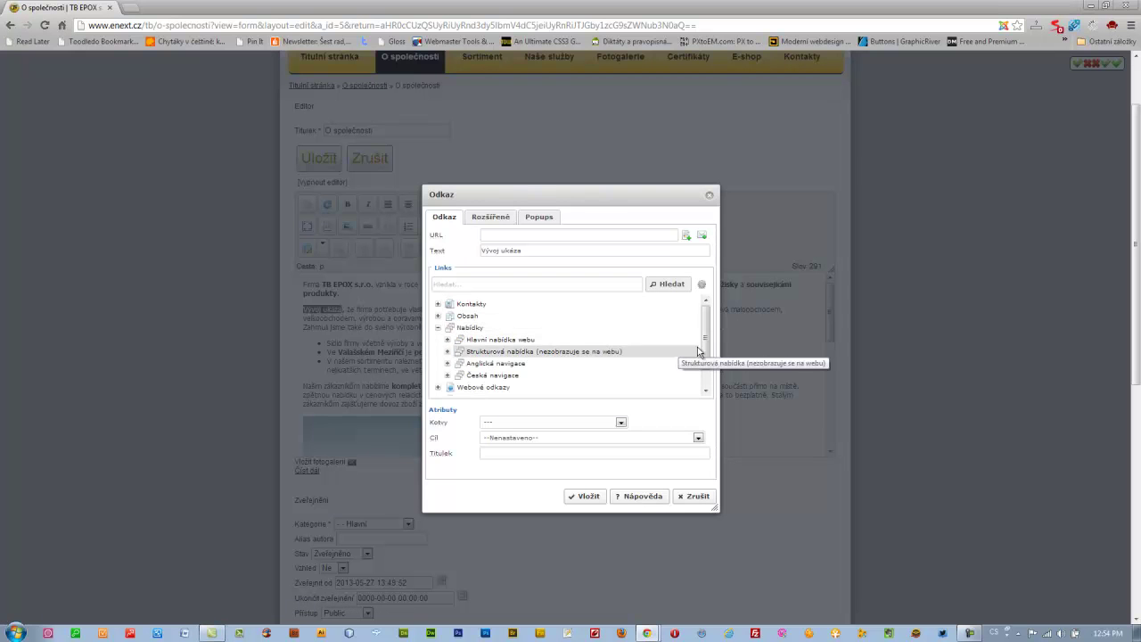
pyautogui.scroll(-1, 704, 350)
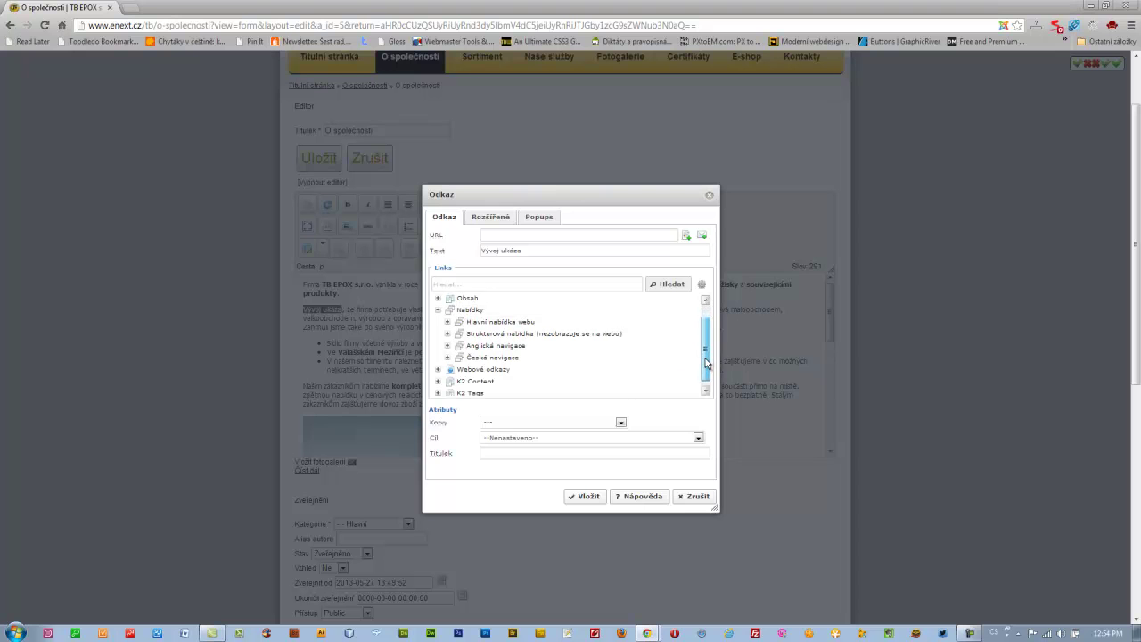
pyautogui.click(447, 322)
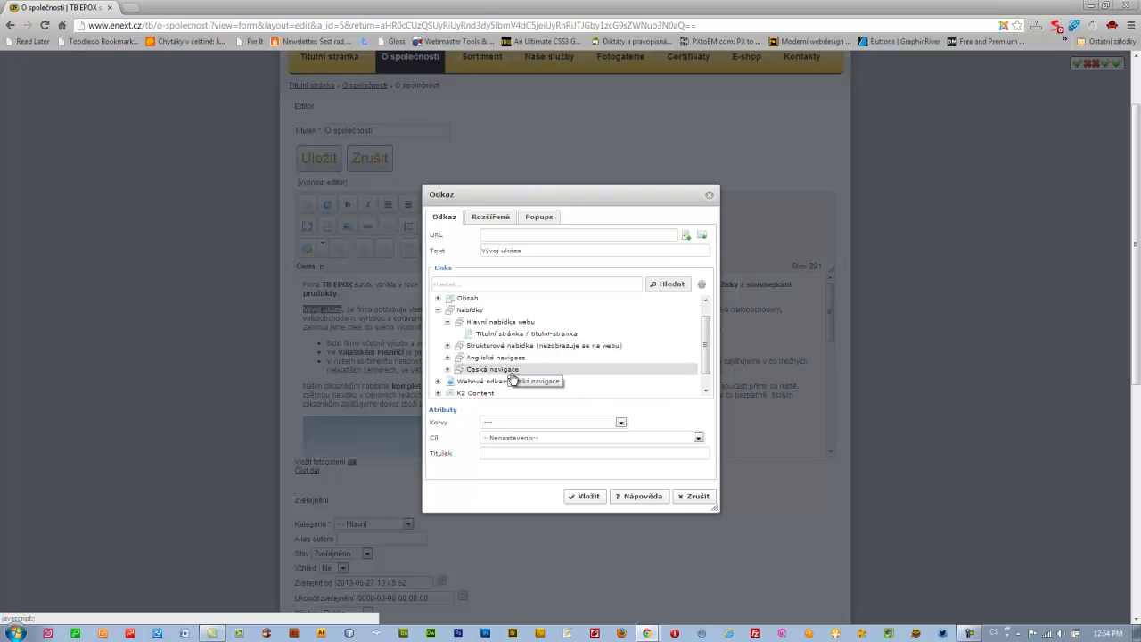
pyautogui.click(448, 372)
pyautogui.moveTo(706, 343); pyautogui.dragTo(705, 359)
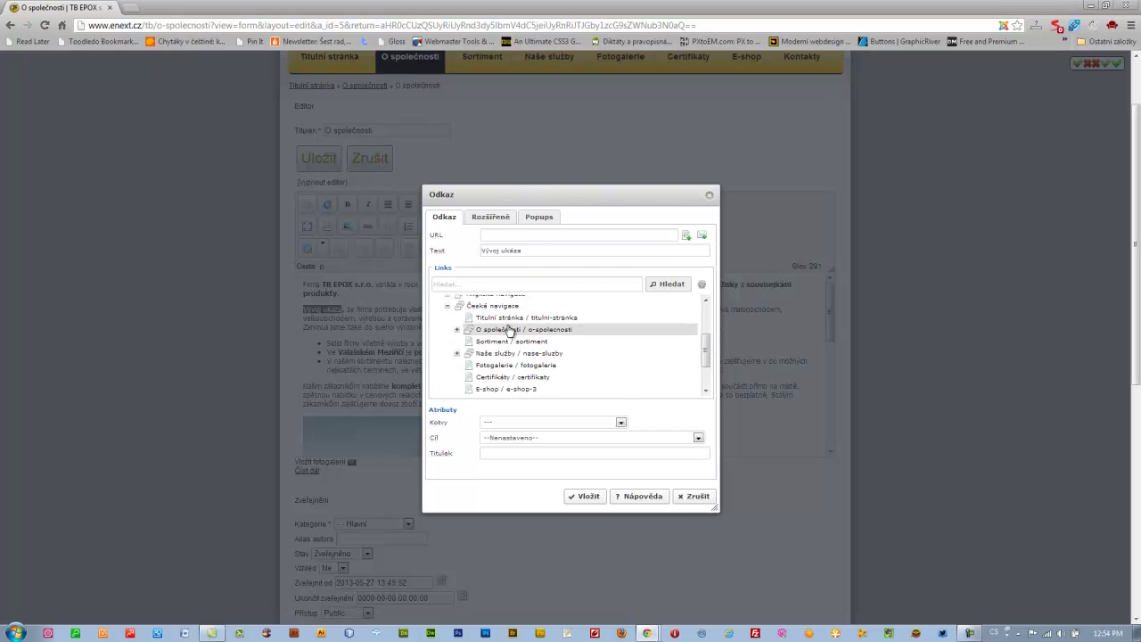
pyautogui.click(500, 378)
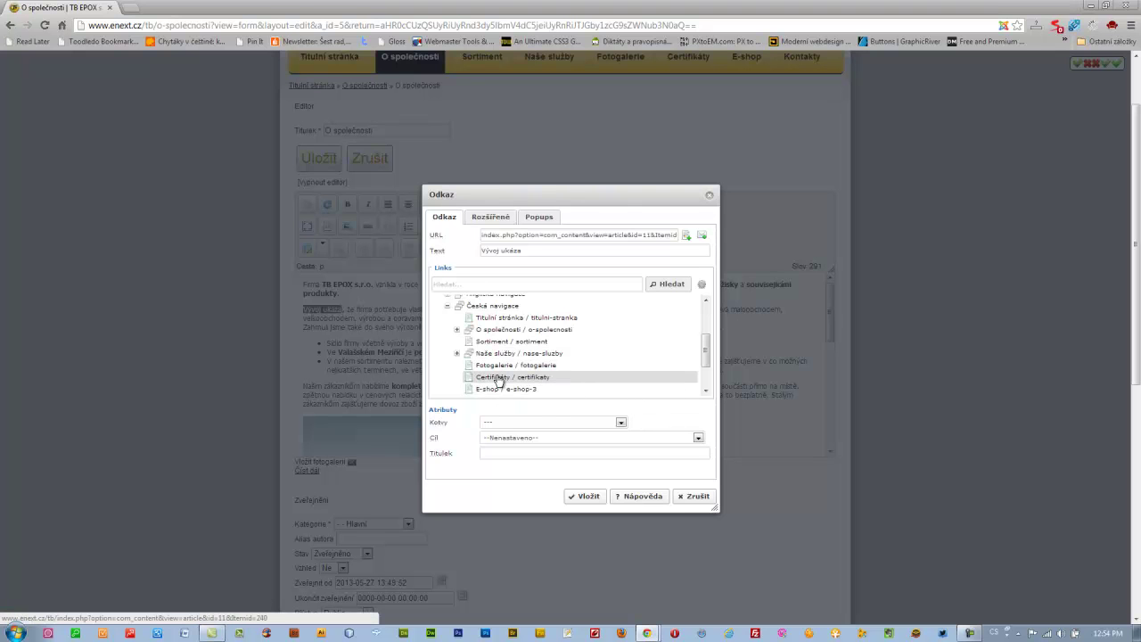
pyautogui.click(581, 497)
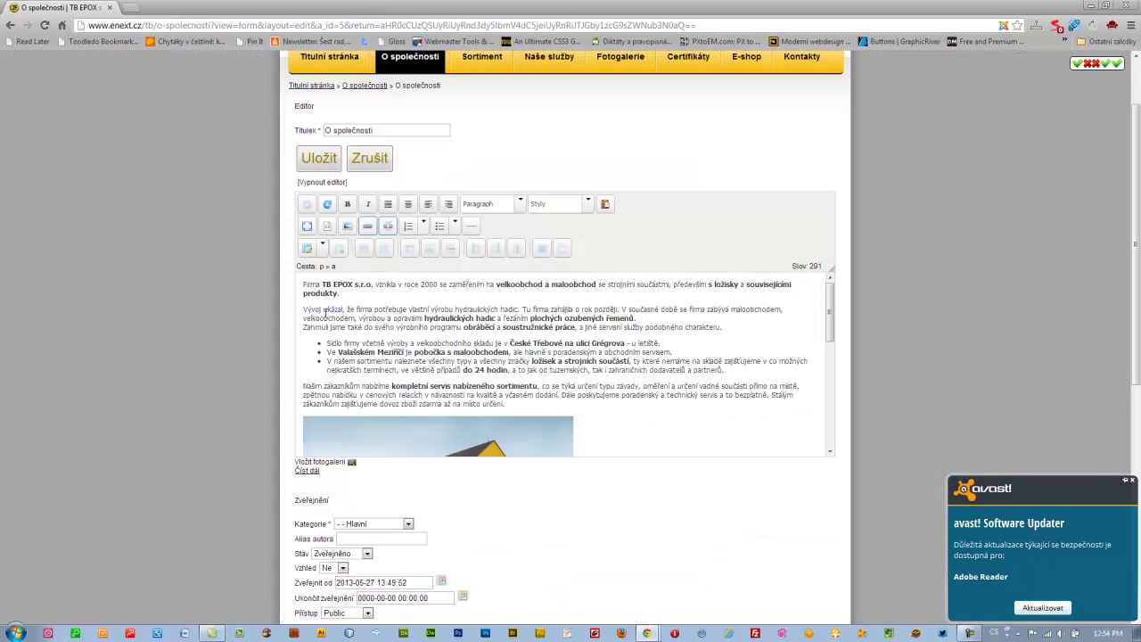
# Remove the link from the second paragraph's opening words.
pyautogui.press('Left')
pyautogui.moveTo(304, 312); pyautogui.dragTo(345, 309)
pyautogui.click(388, 225)
# Add two paragraphs of filler text above the bulleted list, the second reading "cdscdscdsacdscdsa".
pyautogui.click(738, 333)
pyautogui.press('Return')
pyautogui.write('cdc')
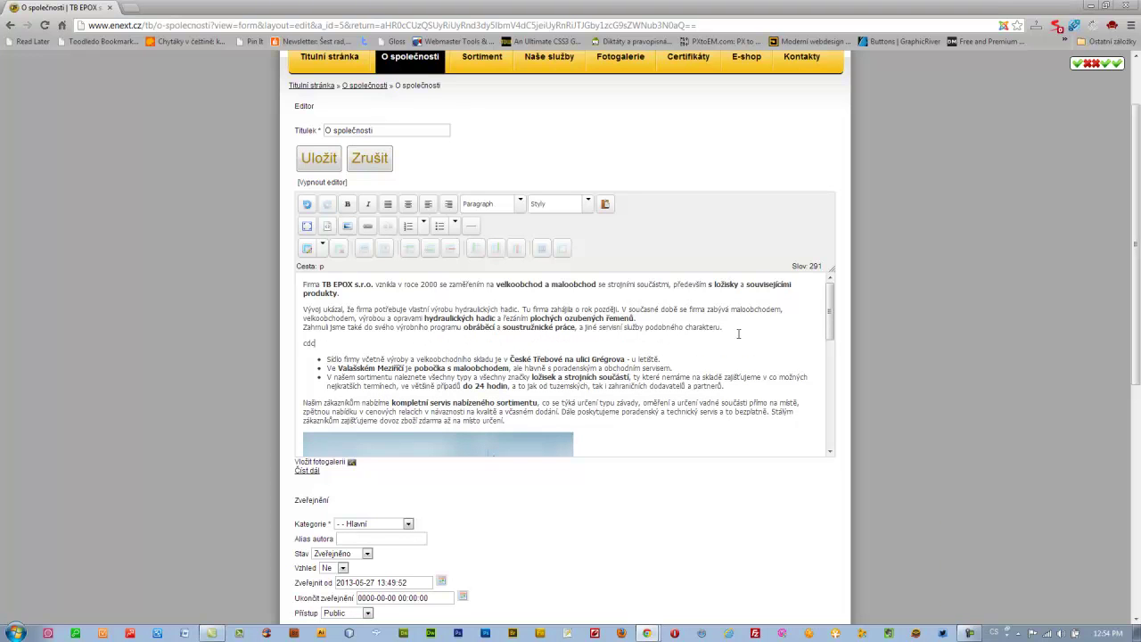
pyautogui.write('dsacdsacdscdcdscdcdsacdsa')
pyautogui.press('Return')
pyautogui.write('cdscdscdsacdscdsa')
# Try the Nadpis 3 format on the second filler paragraph and settle on Nadpis 2.
pyautogui.doubleClick(332, 356)
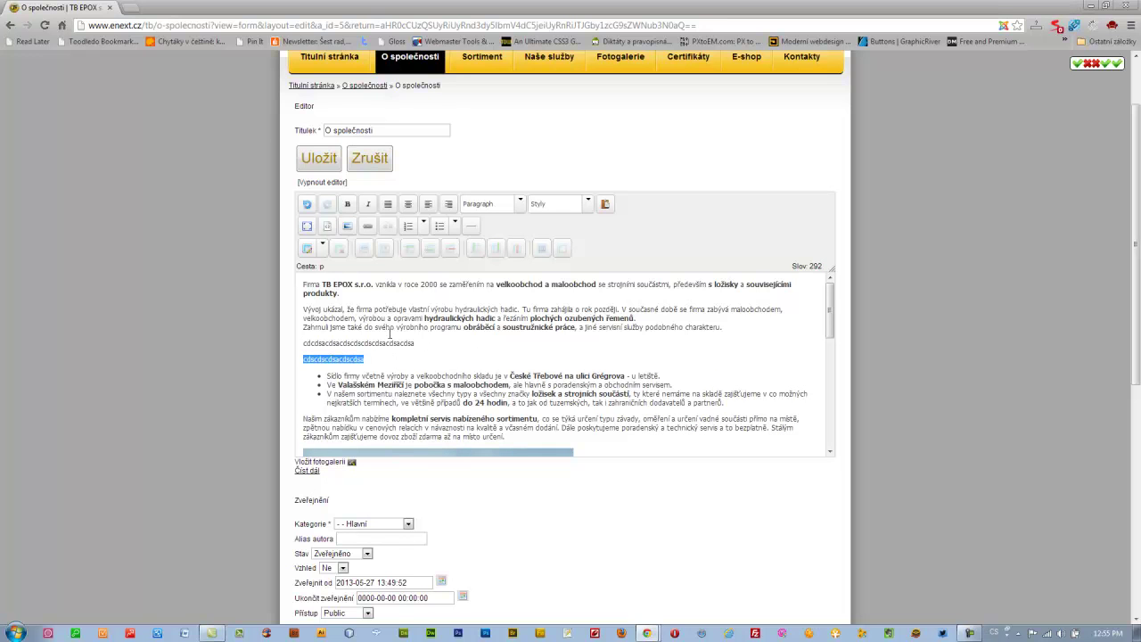
pyautogui.click(521, 204)
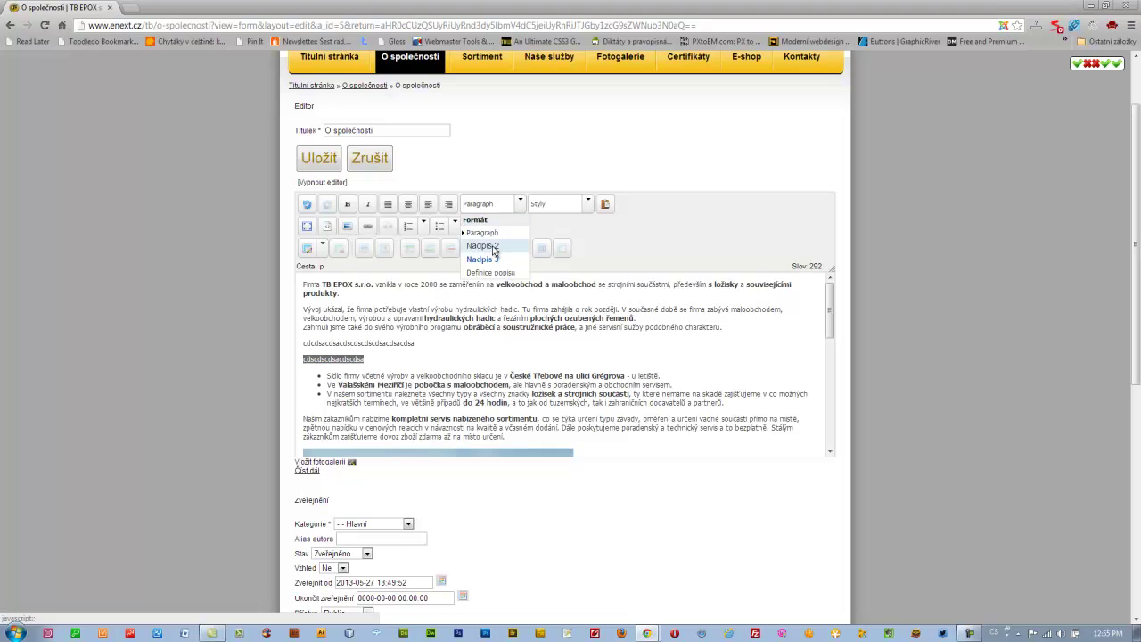
pyautogui.click(494, 246)
pyautogui.click(522, 204)
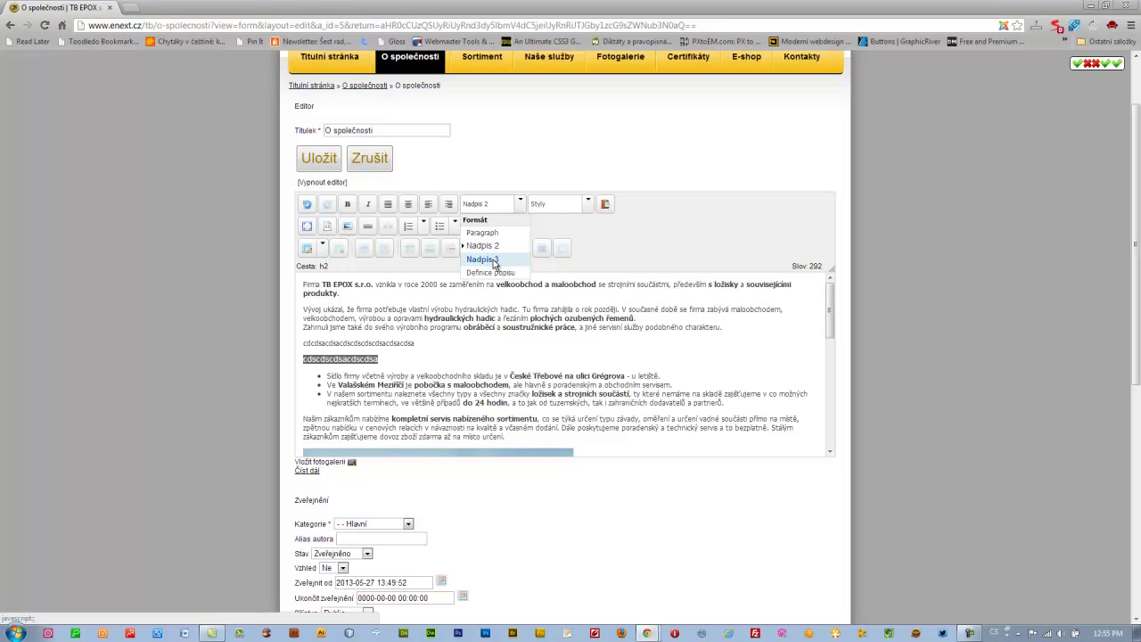
pyautogui.click(499, 259)
pyautogui.click(521, 204)
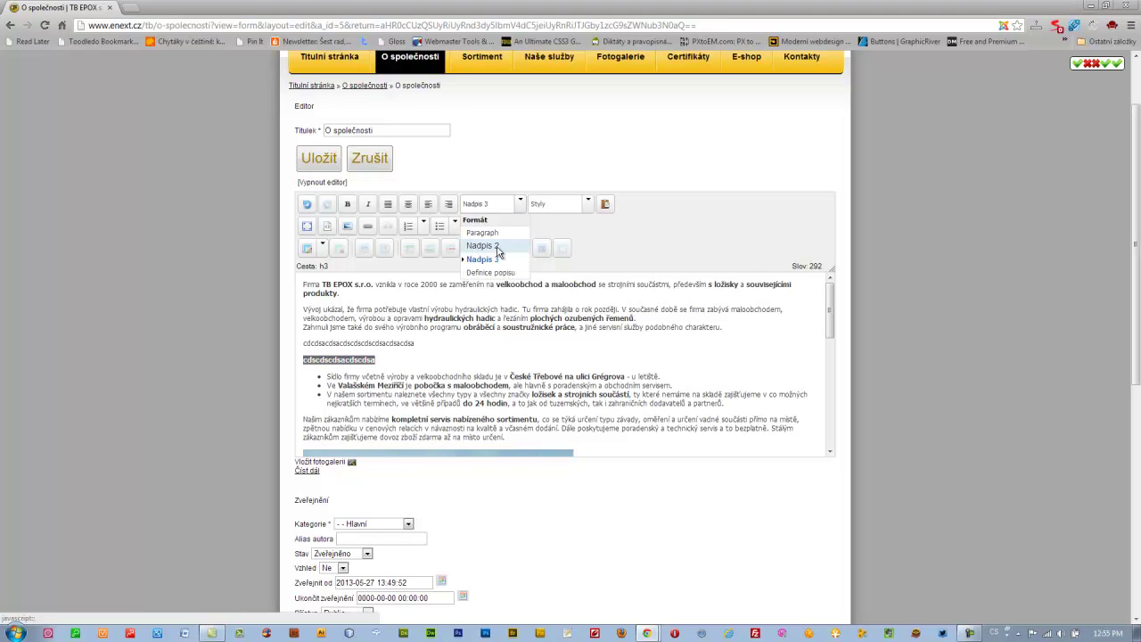
pyautogui.click(496, 246)
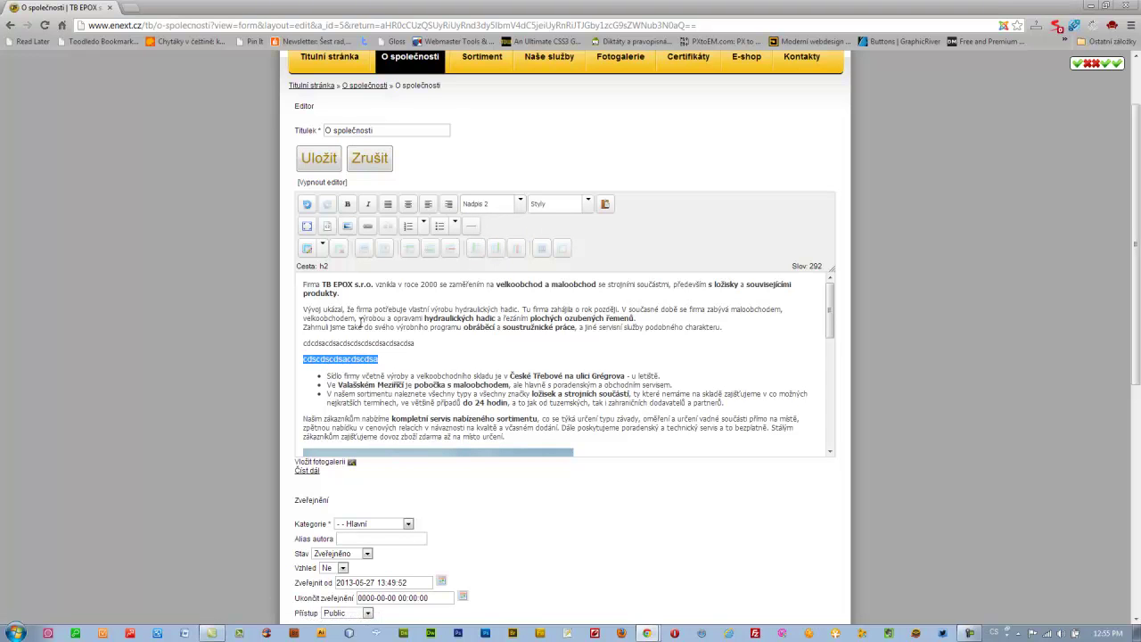
# Review the article's title and the text formats available for headings and paragraphs.
pyautogui.scroll(1, 421, 371)
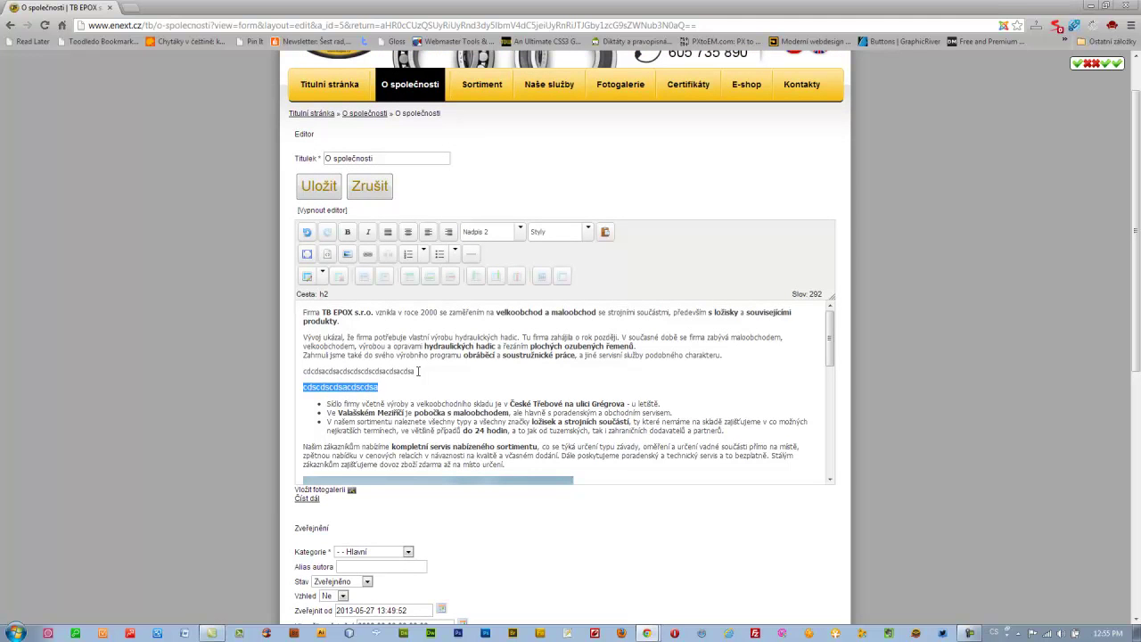
pyautogui.moveTo(382, 158); pyautogui.dragTo(326, 158)
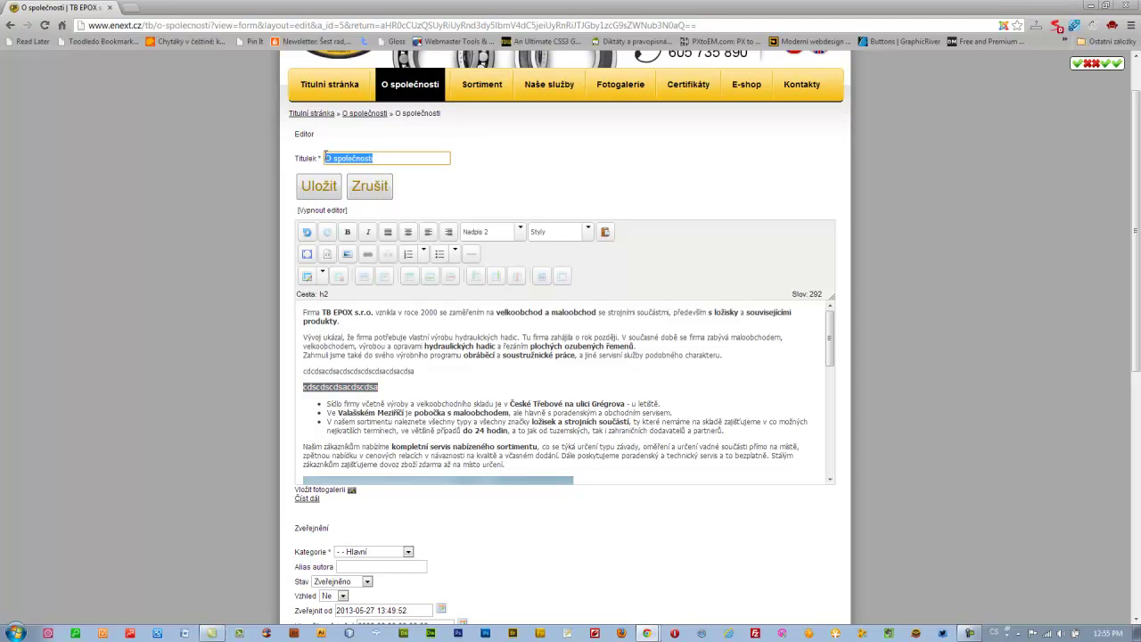
pyautogui.click(520, 232)
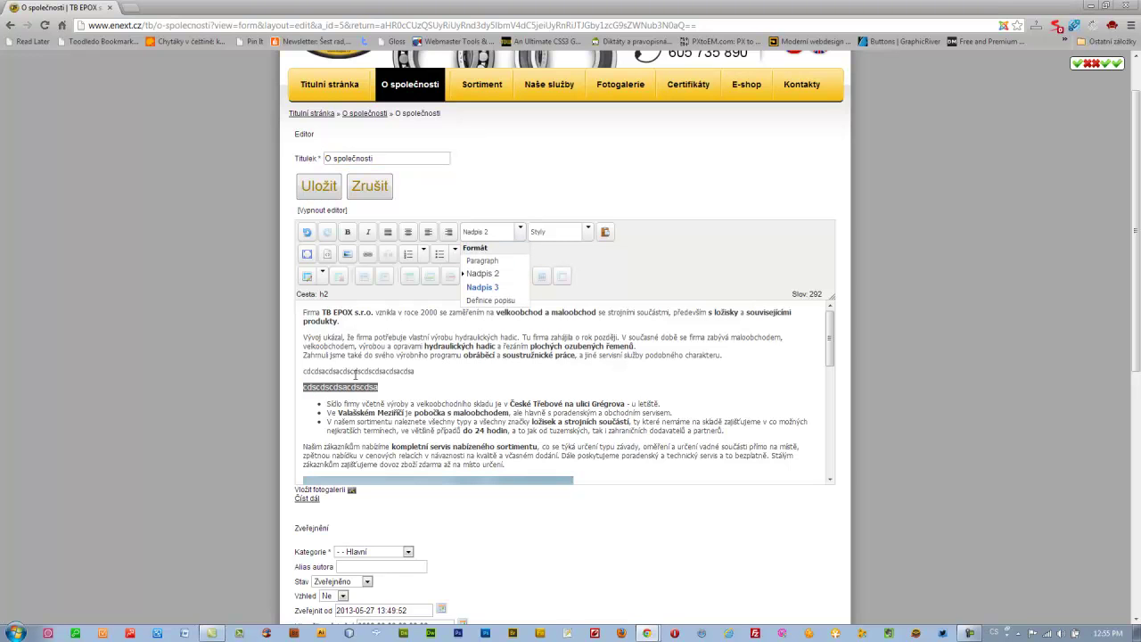
pyautogui.click(399, 390)
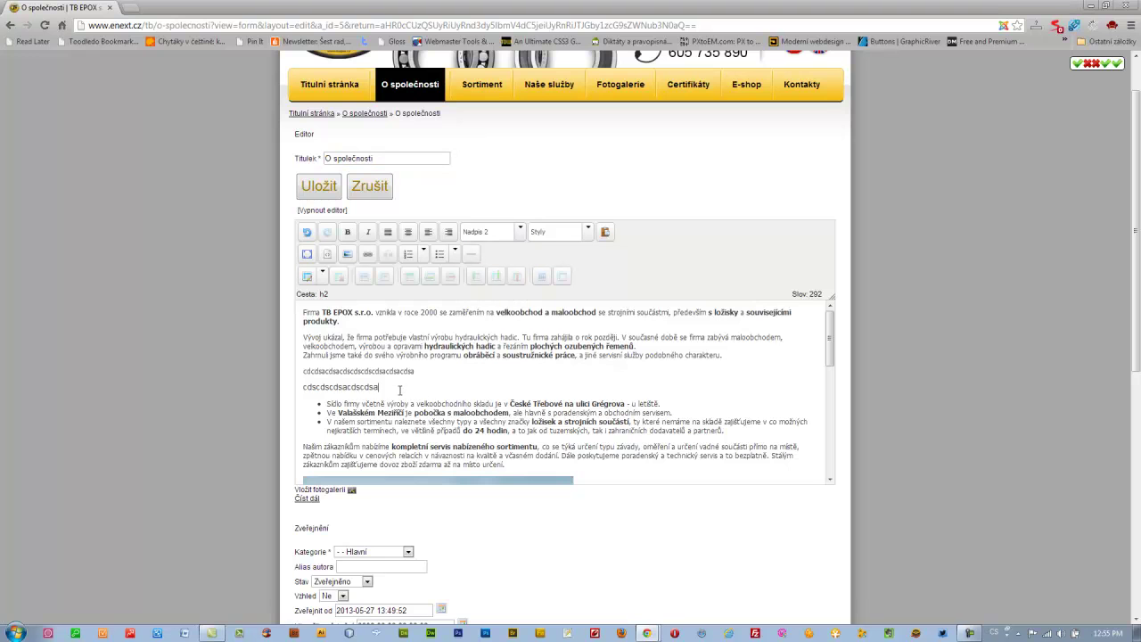
pyautogui.click(520, 232)
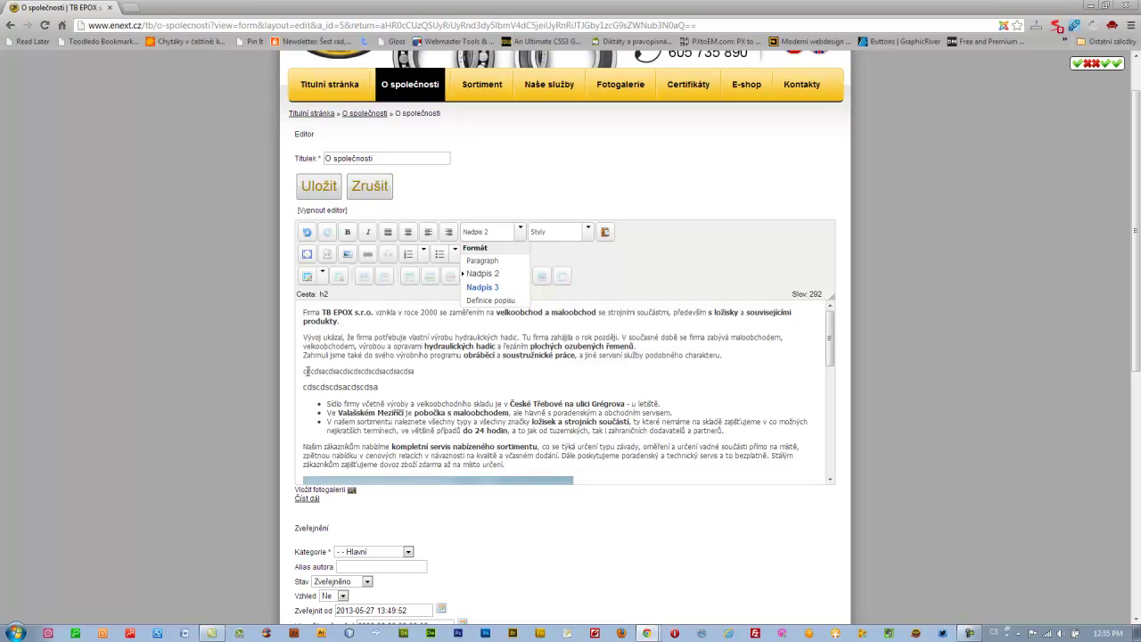
# Format the first filler paragraph as Nadpis 2 and add a paragraph reading "cdscdsacdascdsacdsacdsa" beneath it.
pyautogui.moveTo(305, 370); pyautogui.dragTo(421, 371)
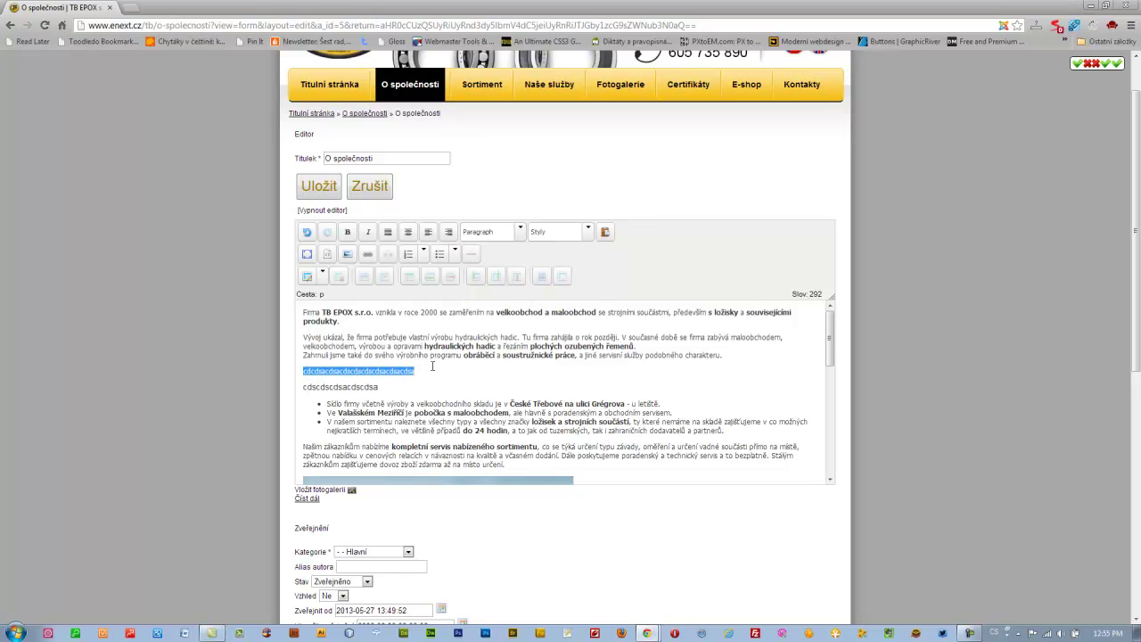
pyautogui.click(521, 232)
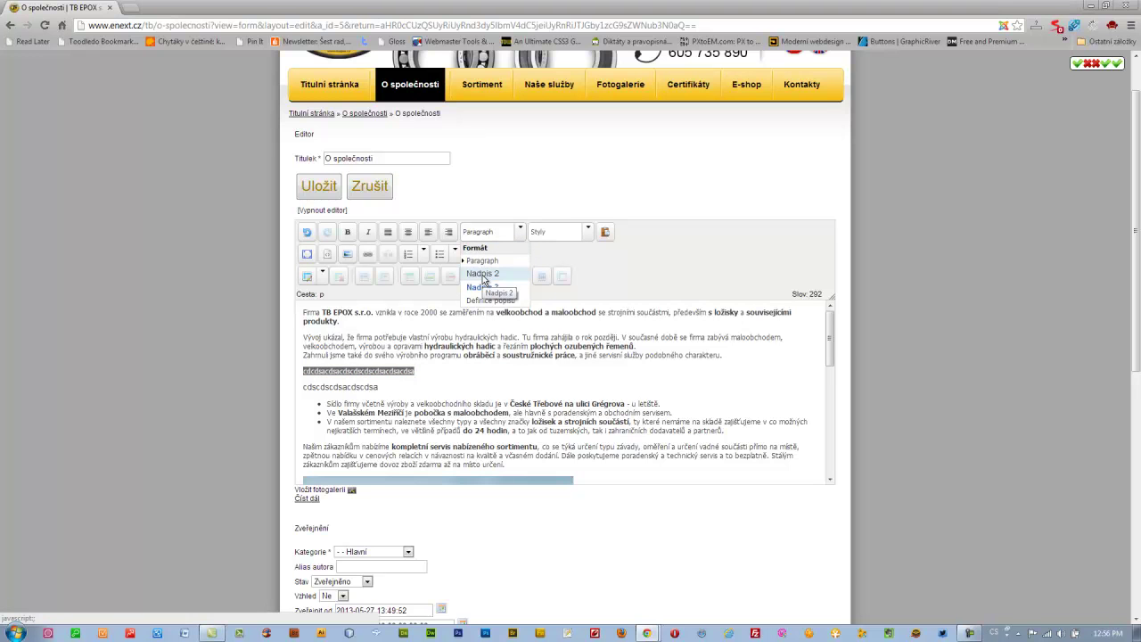
pyautogui.click(485, 279)
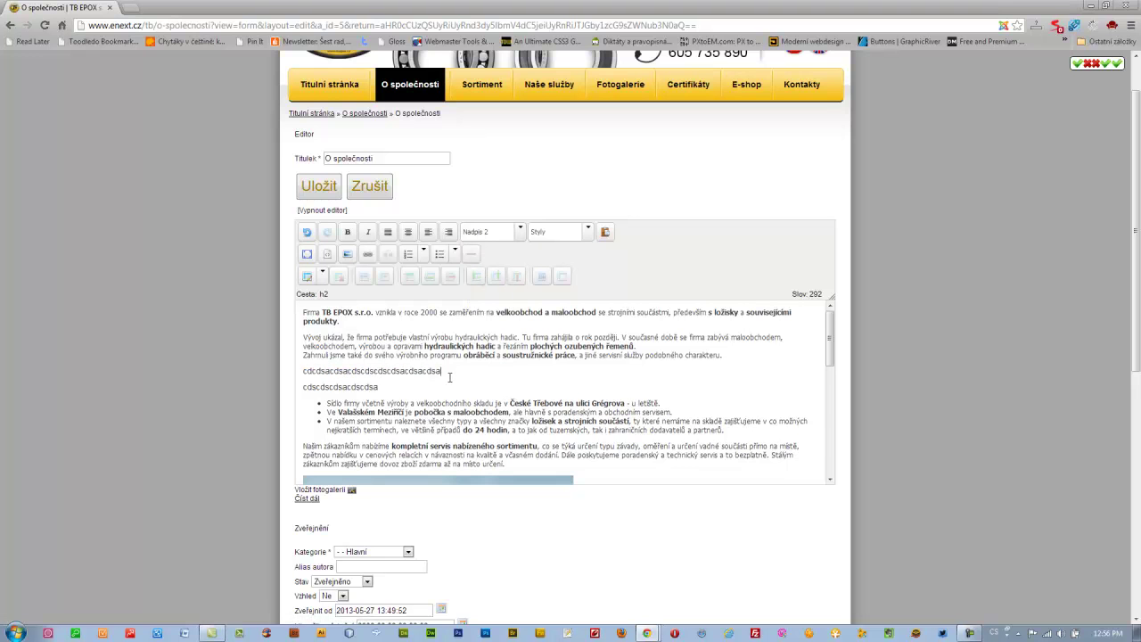
pyautogui.press('Return')
pyautogui.write('cdscdsacdsacdsacdsacdsa')
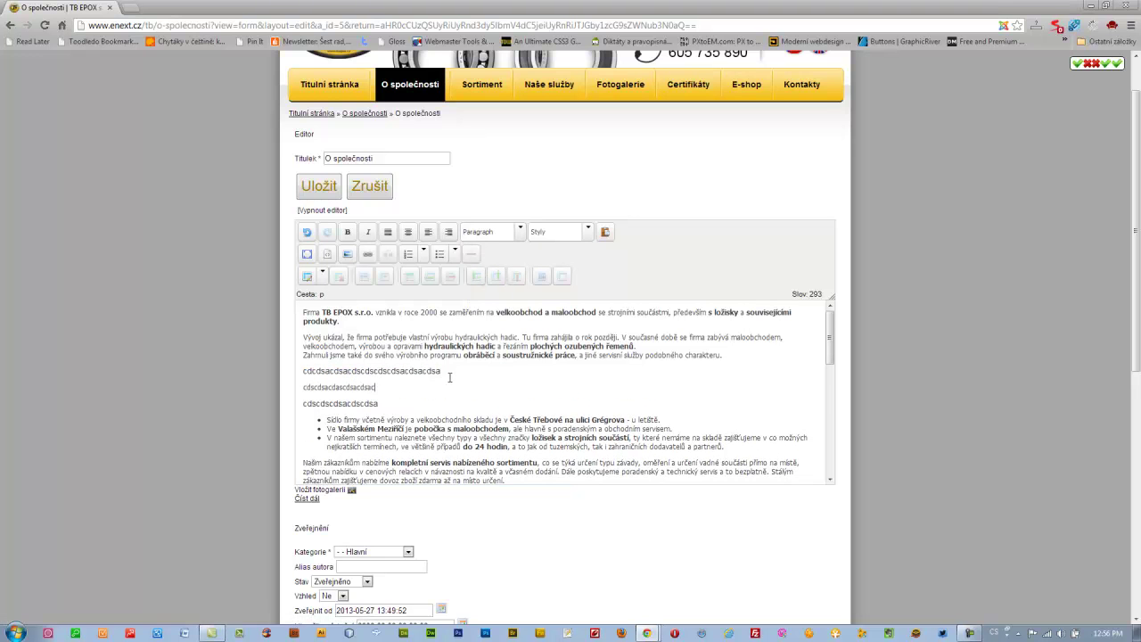
pyautogui.click(353, 388)
pyautogui.press('Up')
pyautogui.click(349, 387)
# Format the filler heading above the bulleted list as Nadpis 3 and add a plain paragraph of filler text beneath it.
pyautogui.moveTo(379, 404); pyautogui.dragTo(304, 405)
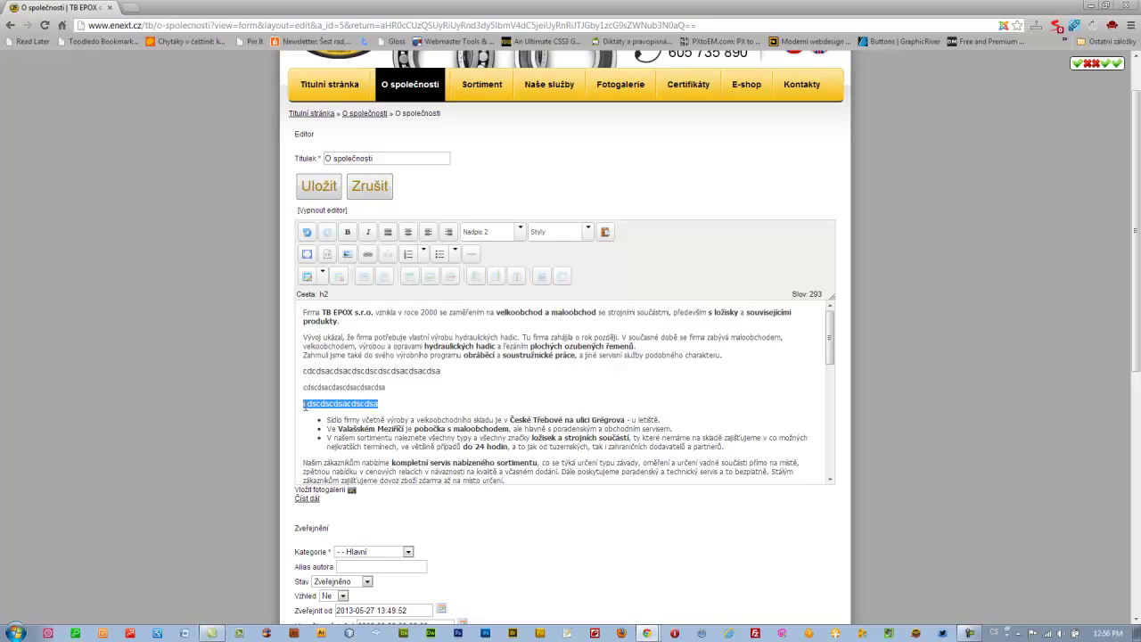
pyautogui.click(519, 233)
pyautogui.click(492, 290)
pyautogui.click(384, 405)
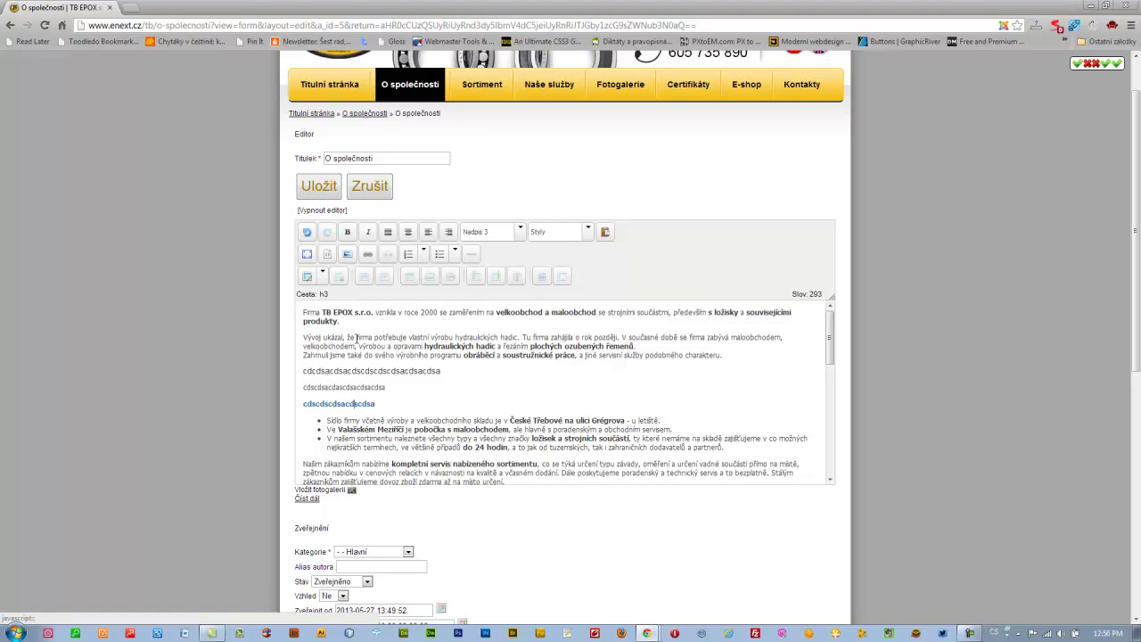
pyautogui.press('Return')
pyautogui.write('cdscdsacdscdsacdsacdscdsa')
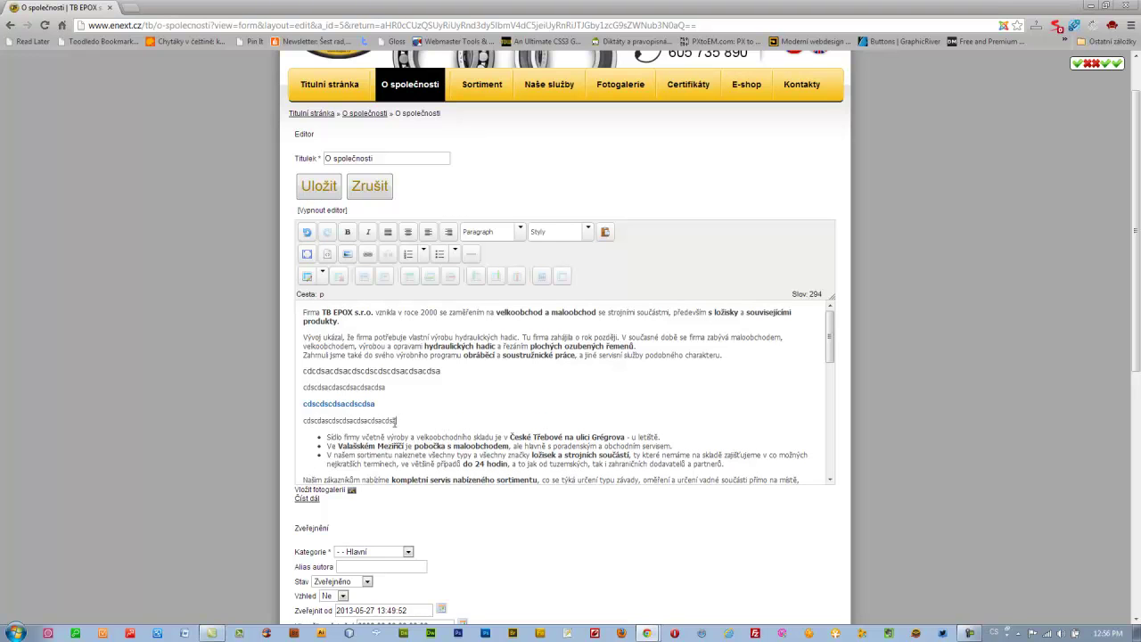
pyautogui.moveTo(399, 420); pyautogui.dragTo(306, 417)
pyautogui.click(443, 428)
pyautogui.scroll(-1, 443, 393)
pyautogui.scroll(-3, 443, 393)
pyautogui.scroll(4, 428, 389)
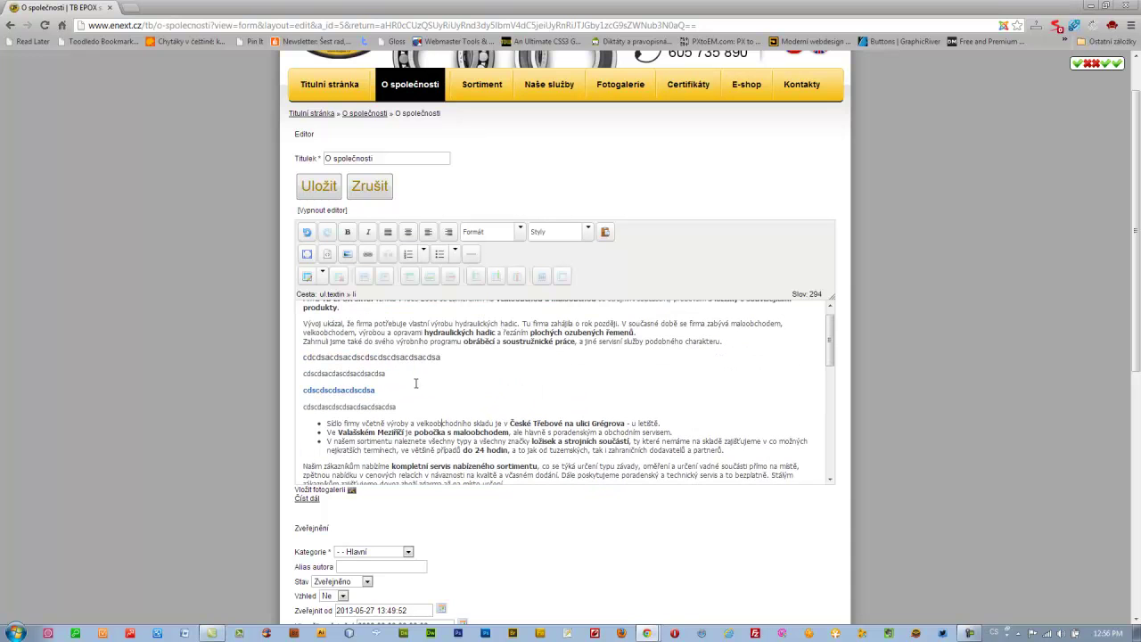
# Add an empty paragraph below the Nadpis 2 filler heading and open the image manager for it.
pyautogui.click(444, 359)
pyautogui.press('Return')
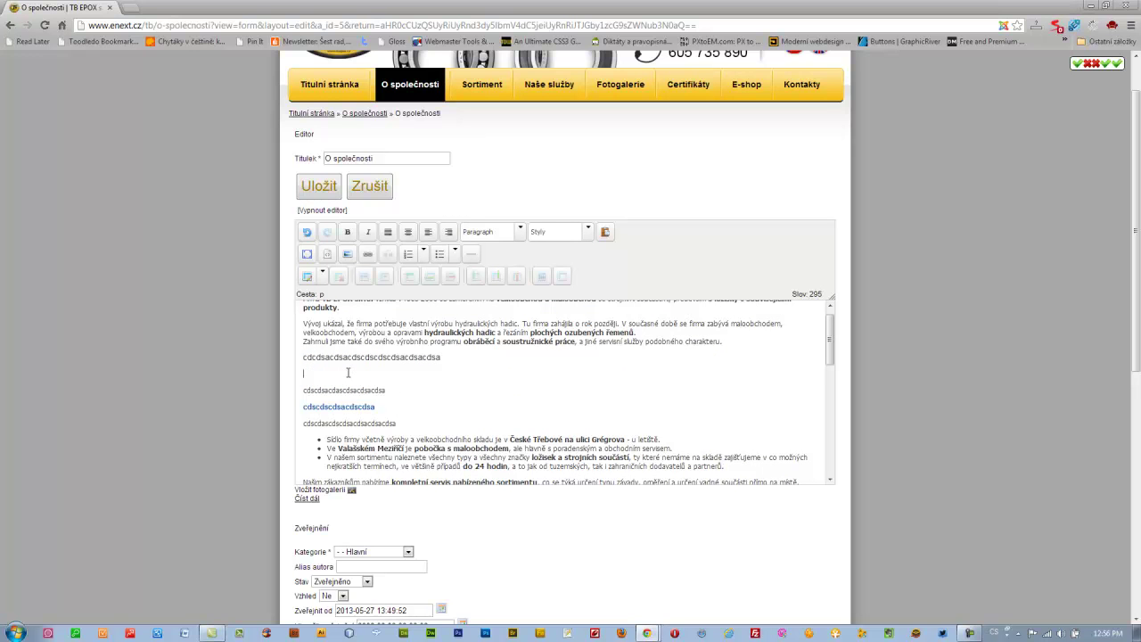
pyautogui.click(349, 256)
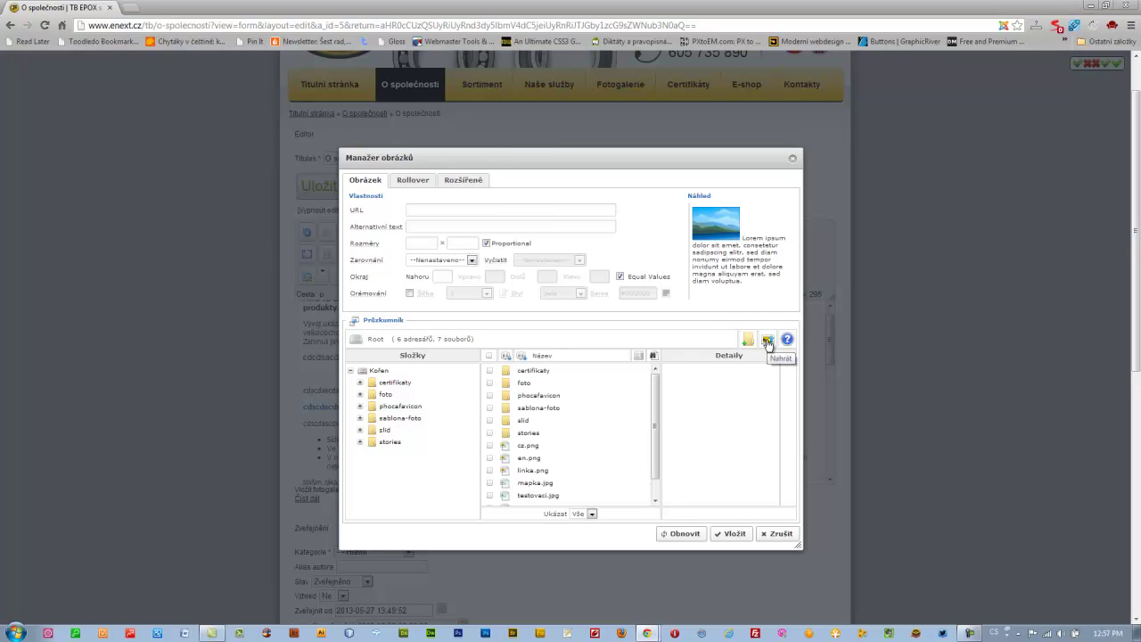
pyautogui.click(767, 343)
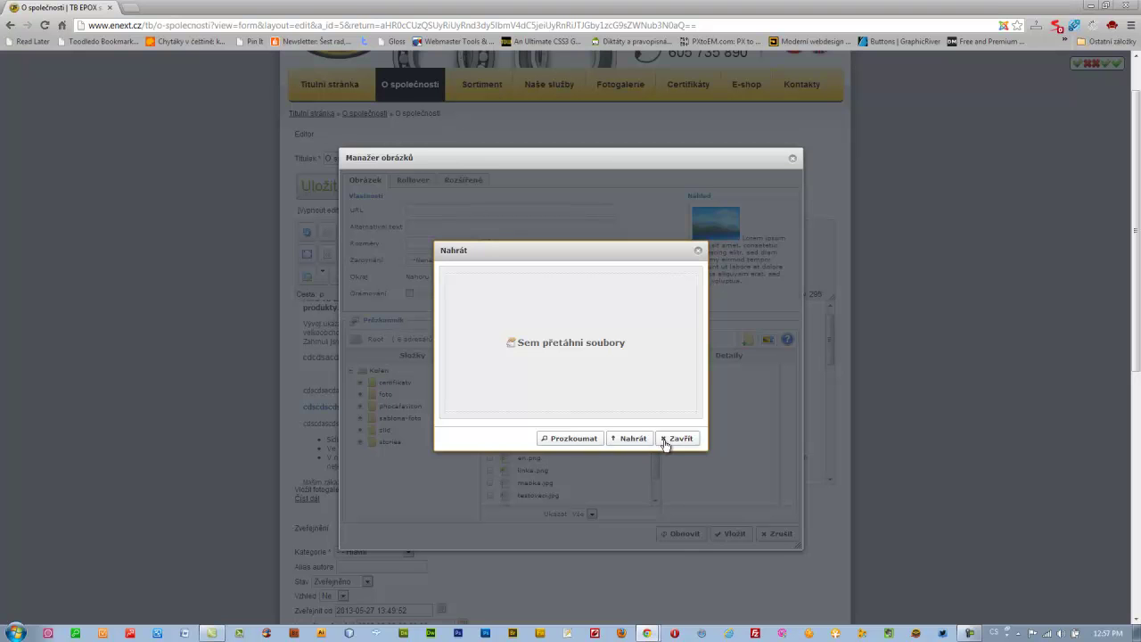
pyautogui.click(572, 439)
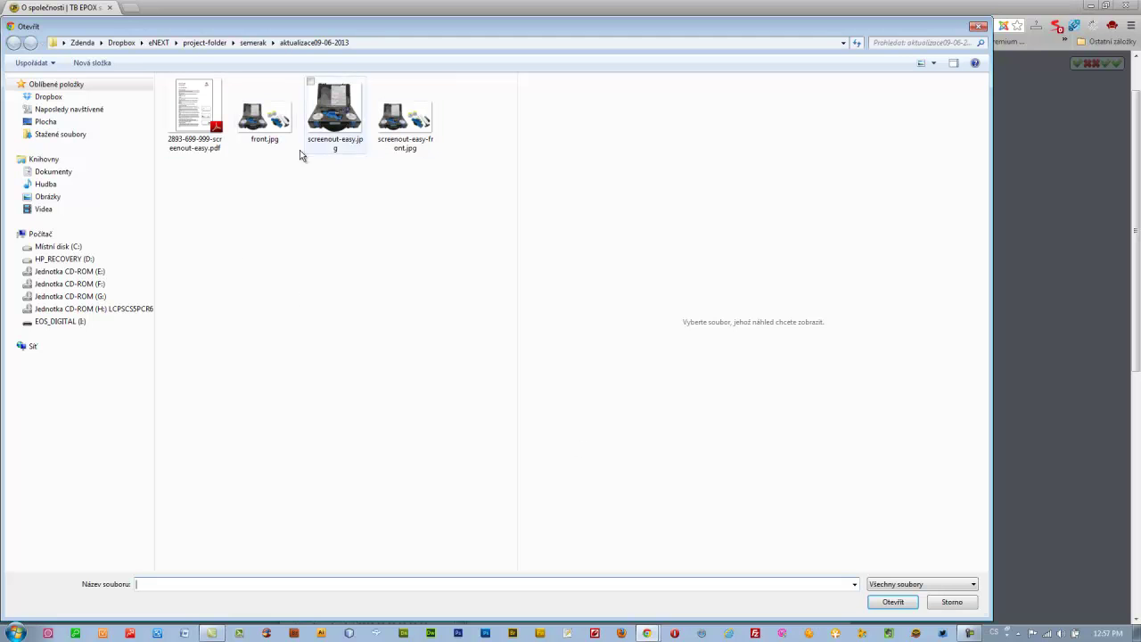
pyautogui.click(334, 118)
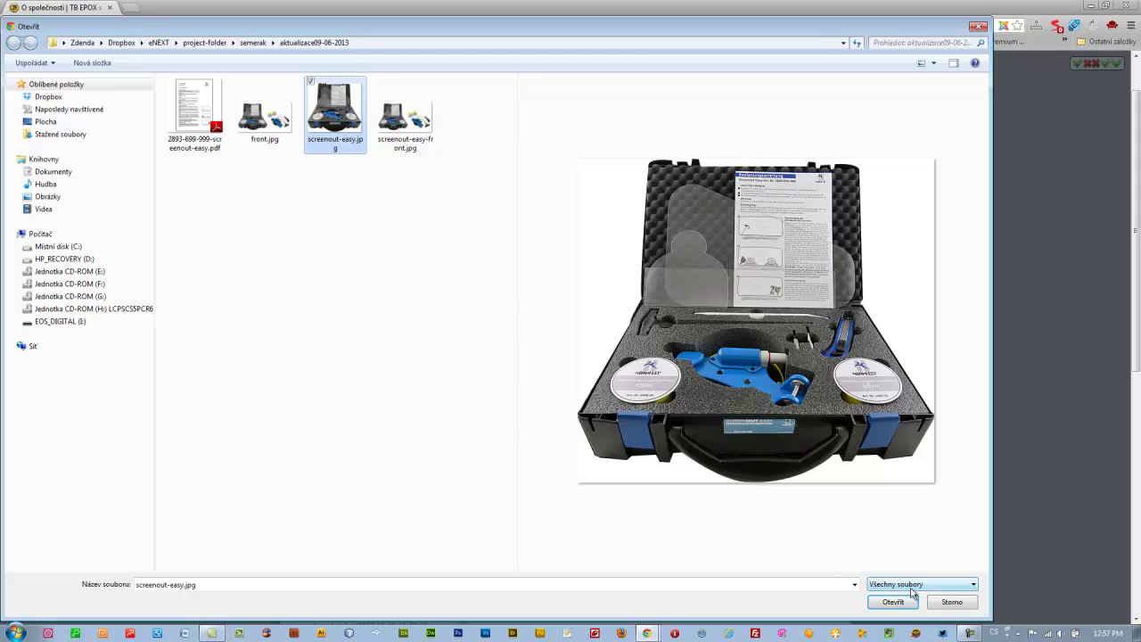
pyautogui.click(949, 603)
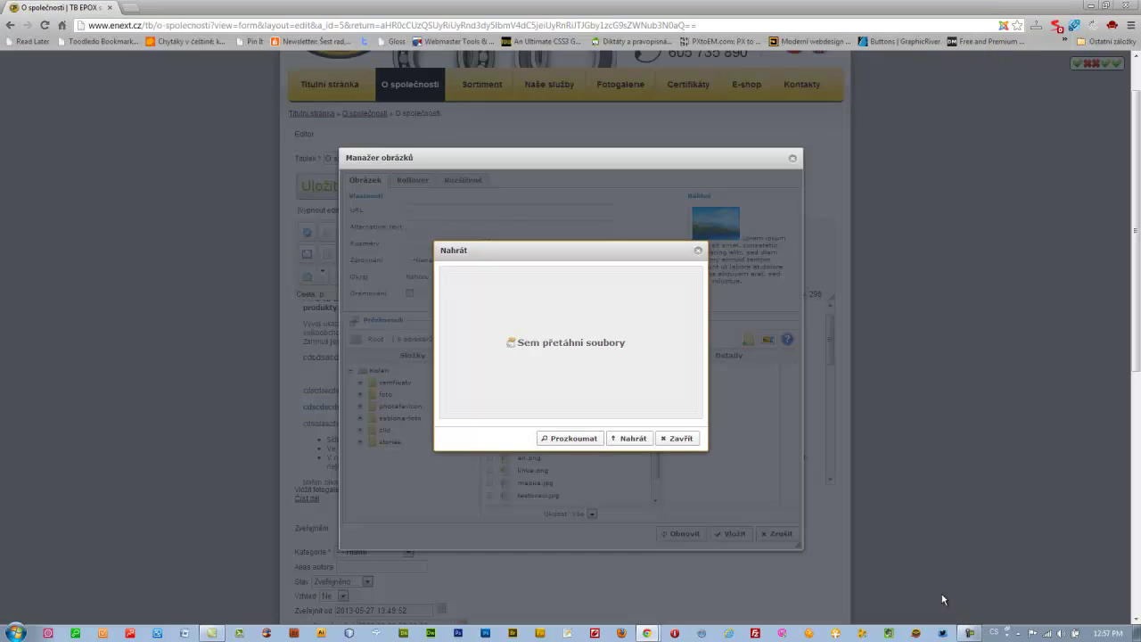
pyautogui.click(678, 440)
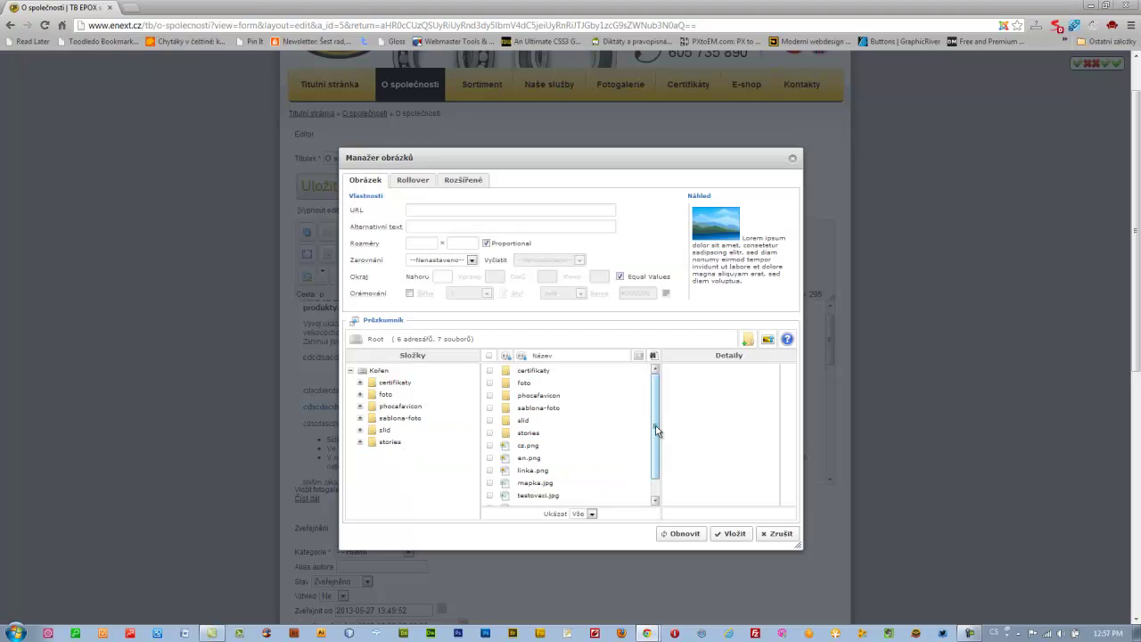
# Compare the images in the root folder and insert testovaci.jpg into the article.
pyautogui.scroll(-2, 654, 403)
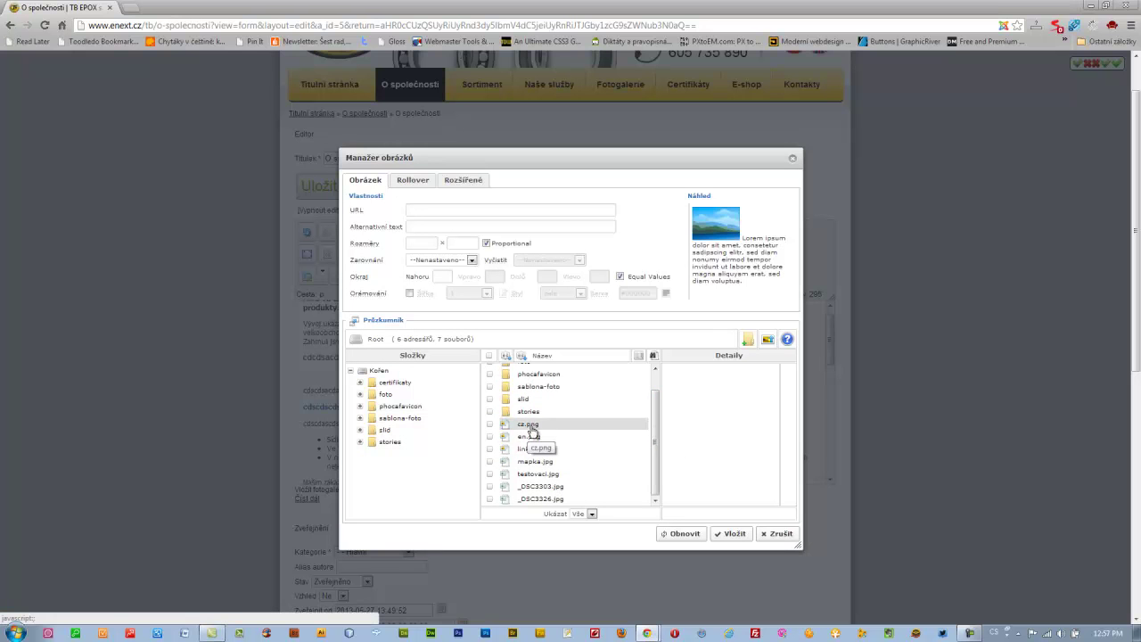
pyautogui.click(548, 487)
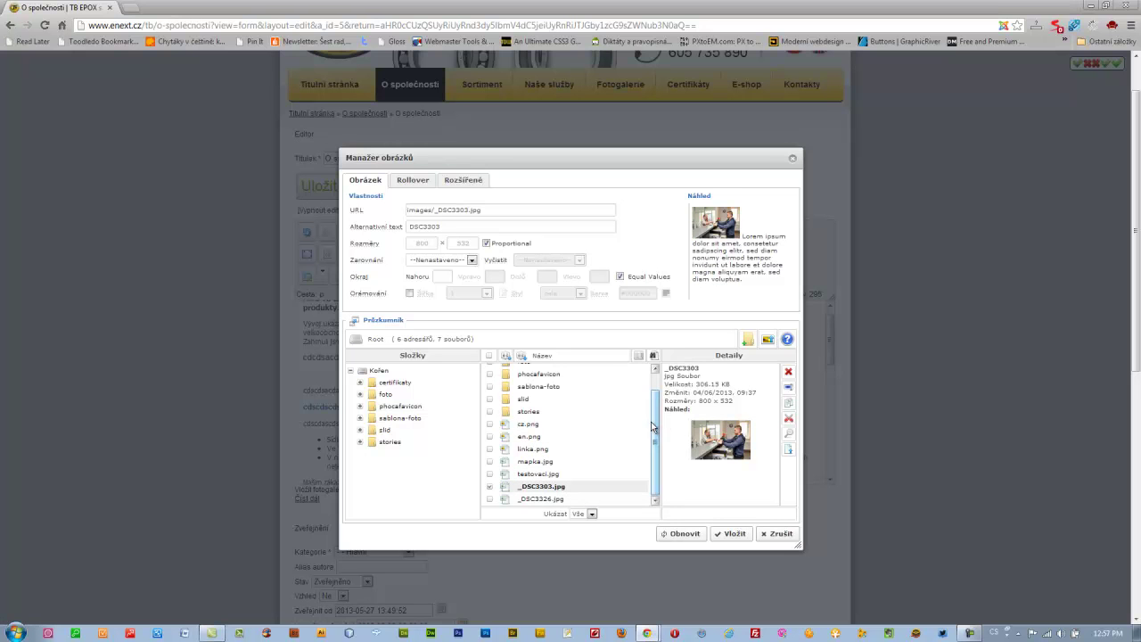
pyautogui.click(533, 463)
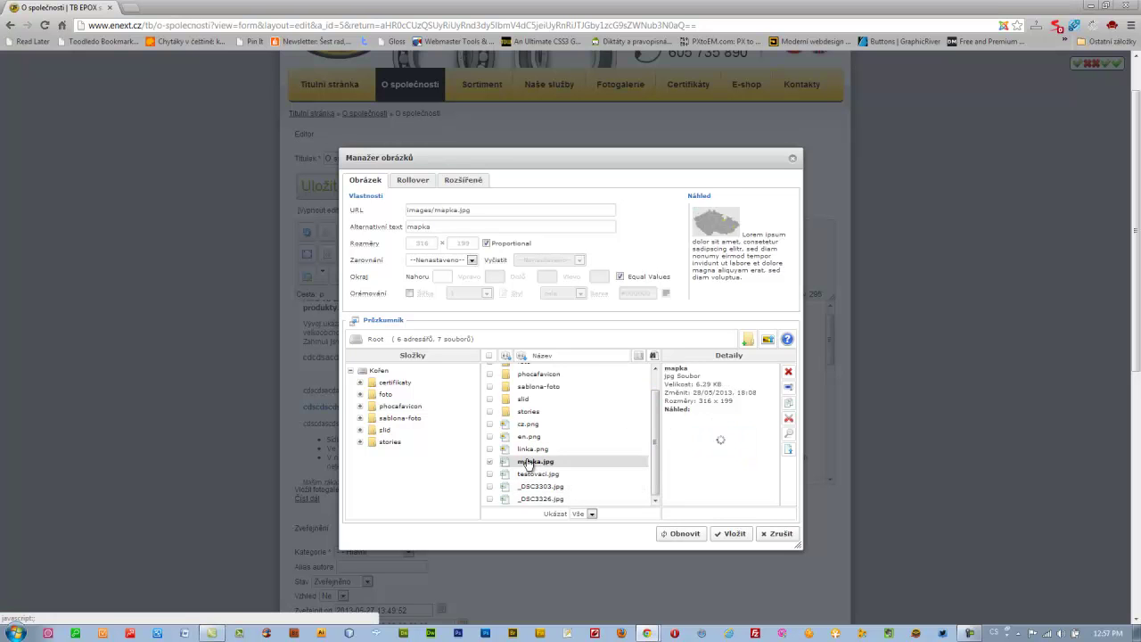
pyautogui.click(535, 473)
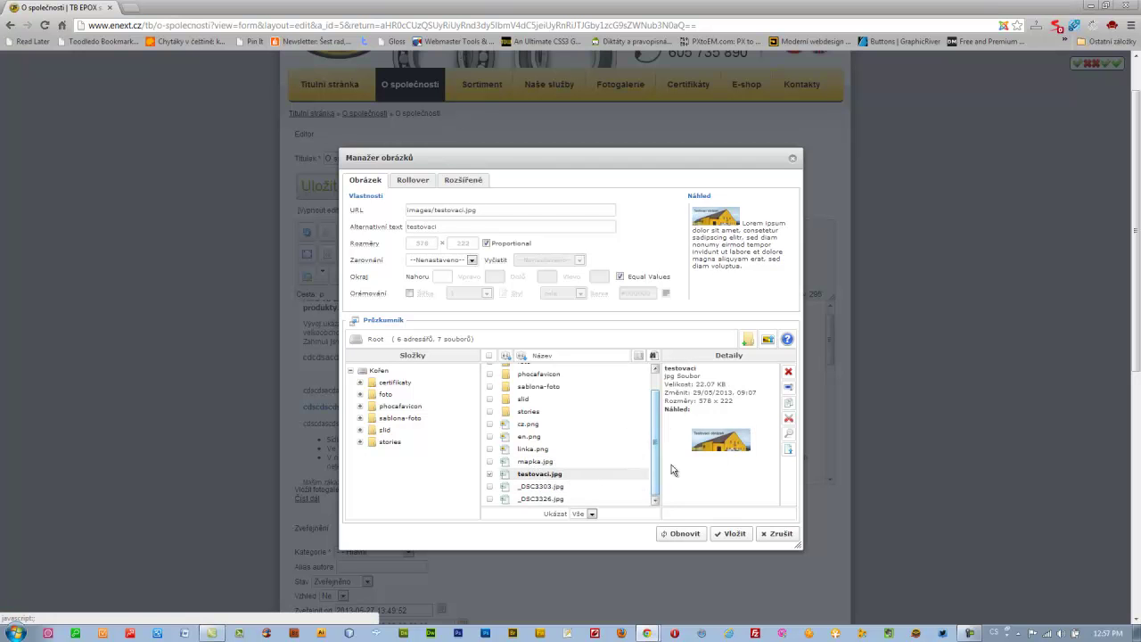
pyautogui.click(733, 533)
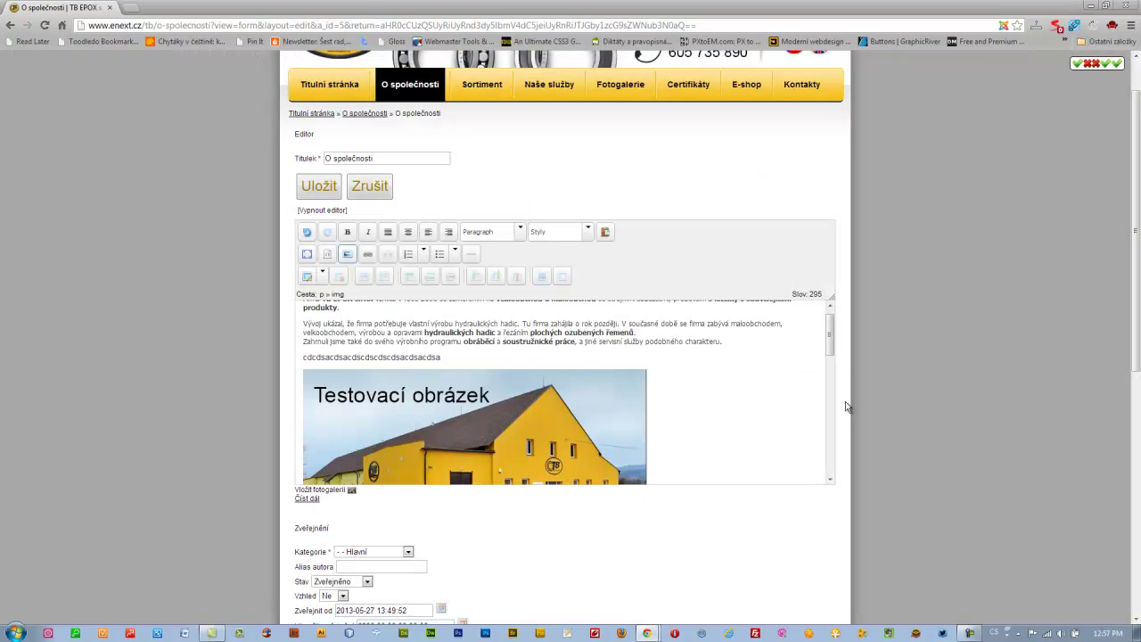
# Shrink the inserted test image proportionally to about 213 × 82 pixels and save the article.
pyautogui.scroll(-2, 832, 346)
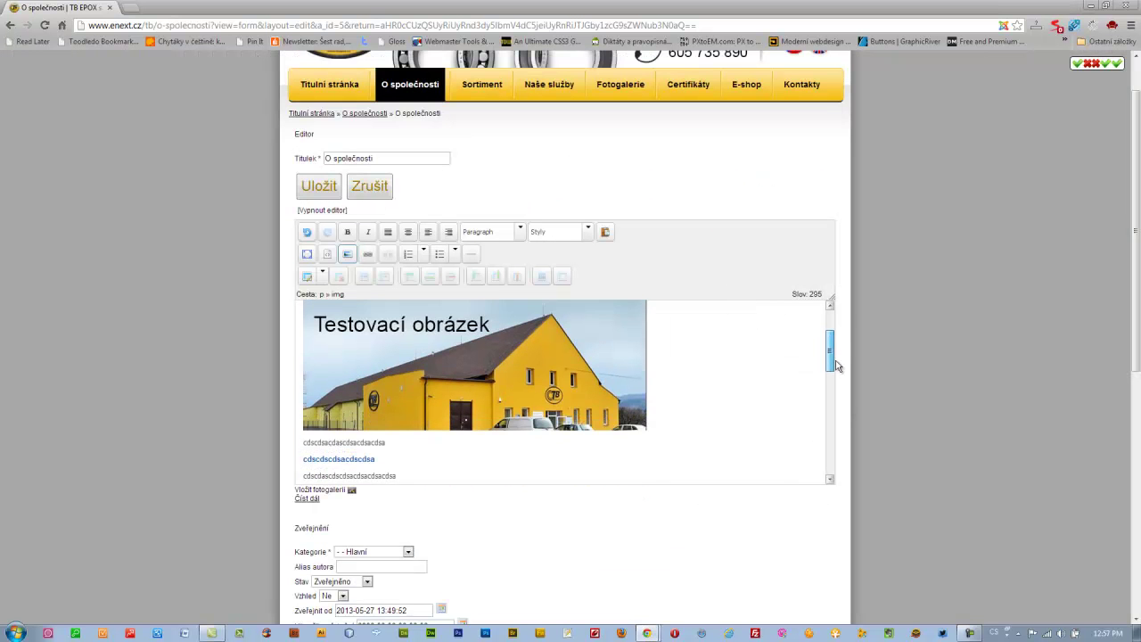
pyautogui.click(562, 388)
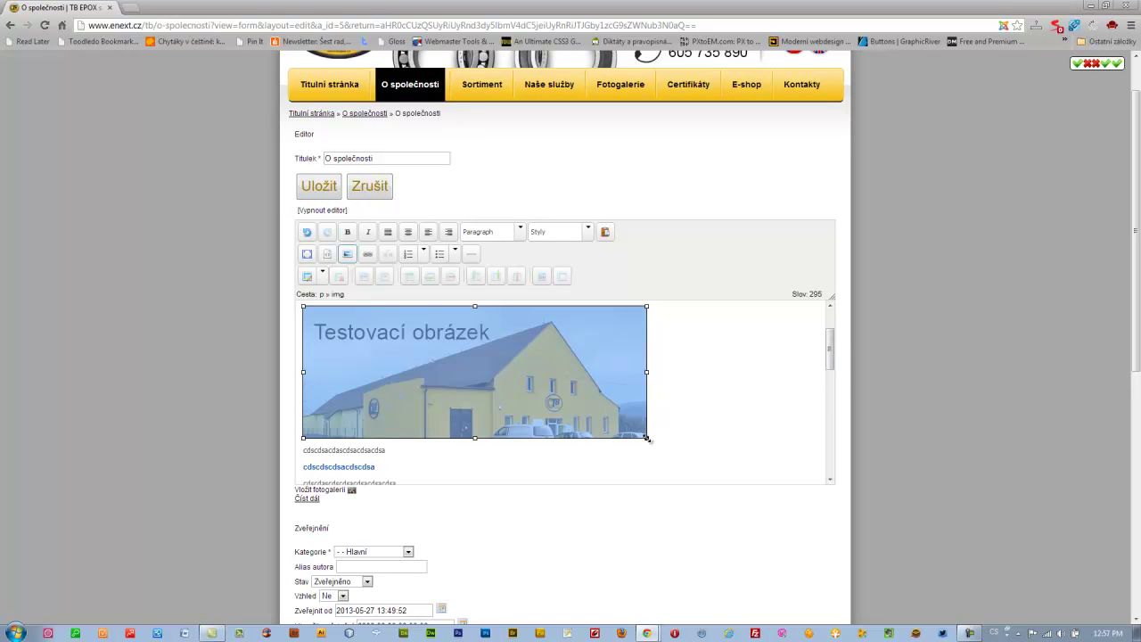
pyautogui.moveTo(646, 438); pyautogui.dragTo(476, 356)
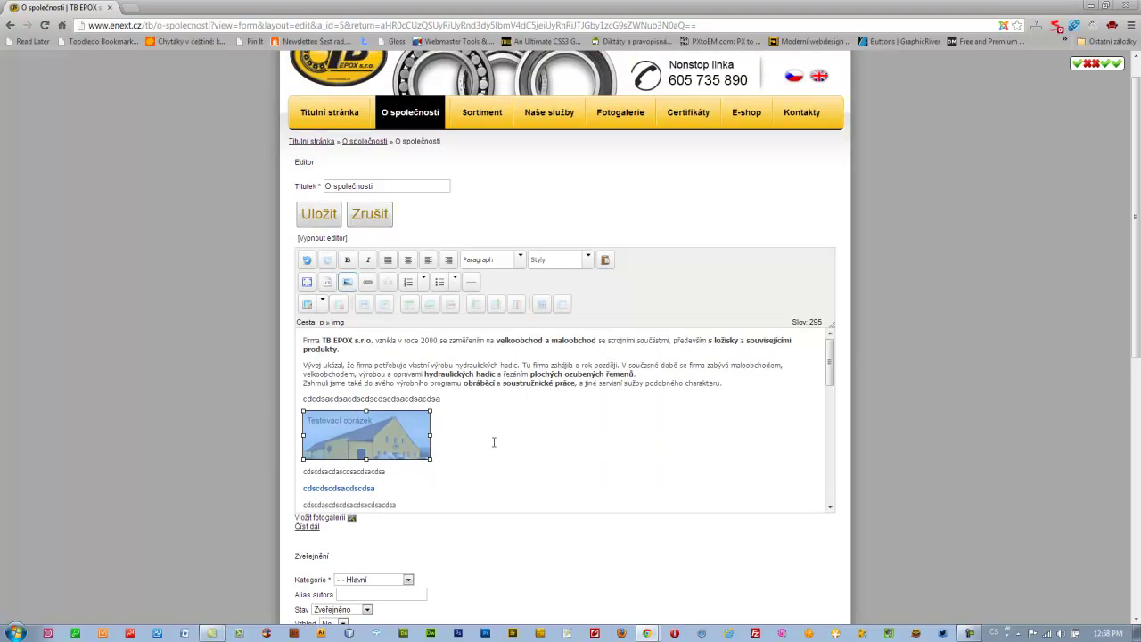
pyautogui.click(493, 442)
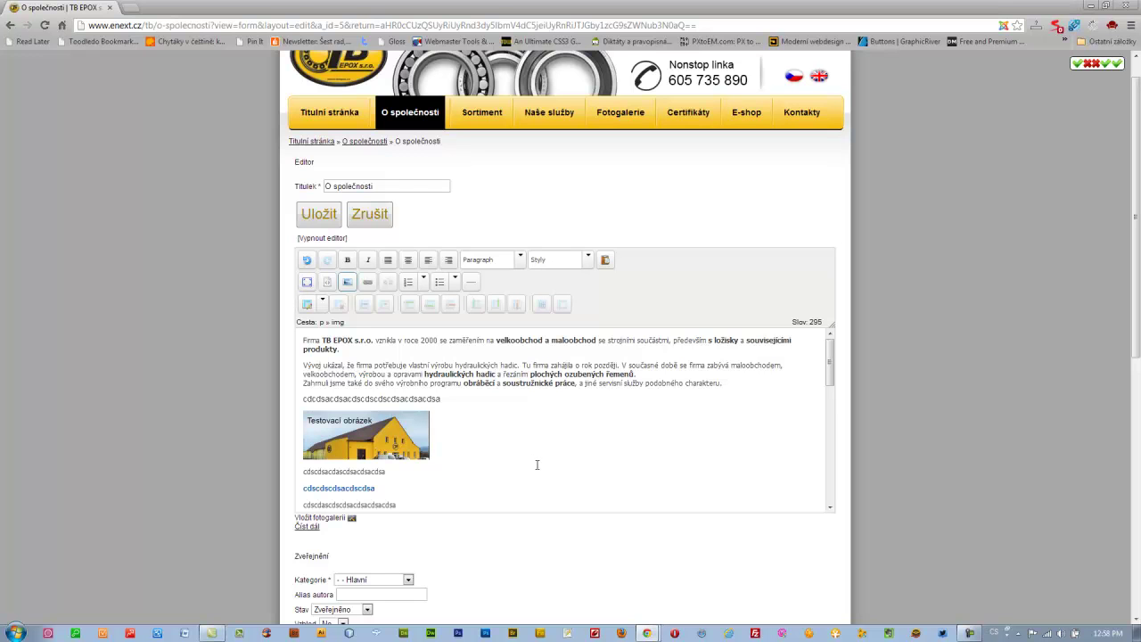
pyautogui.click(320, 219)
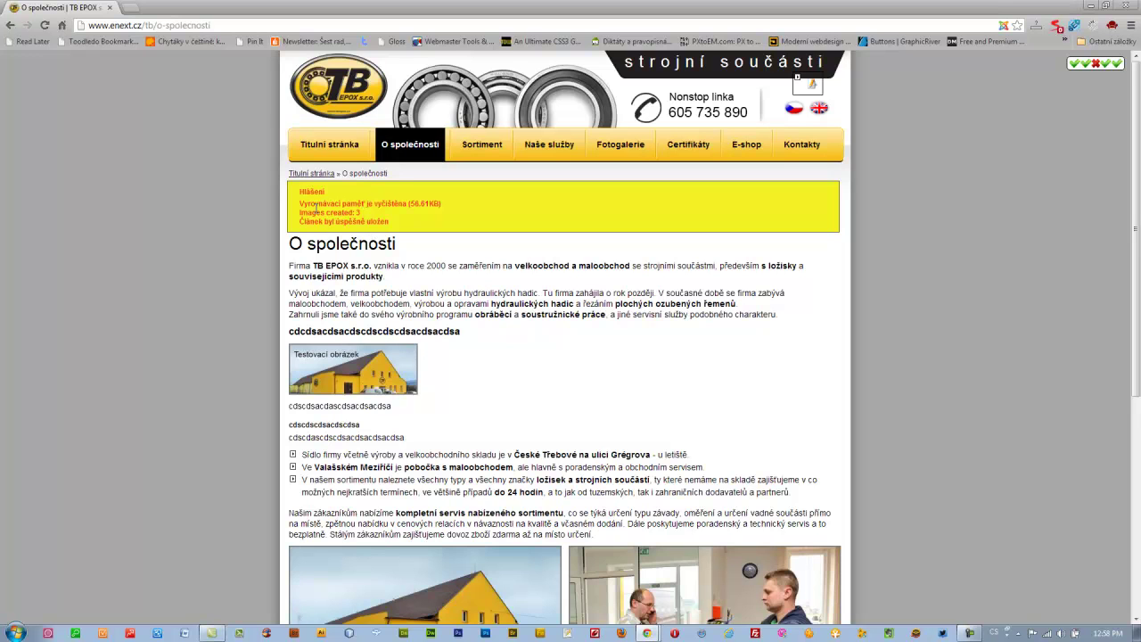
# View the enlarged version of the test image on the published page and close it.
pyautogui.click(357, 368)
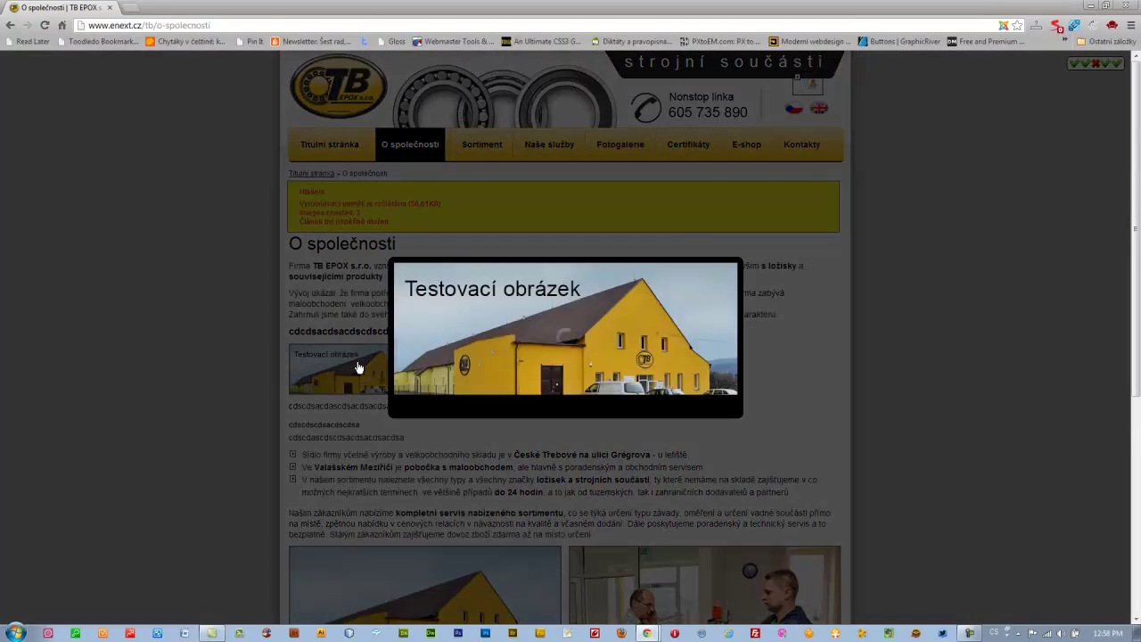
pyautogui.click(723, 410)
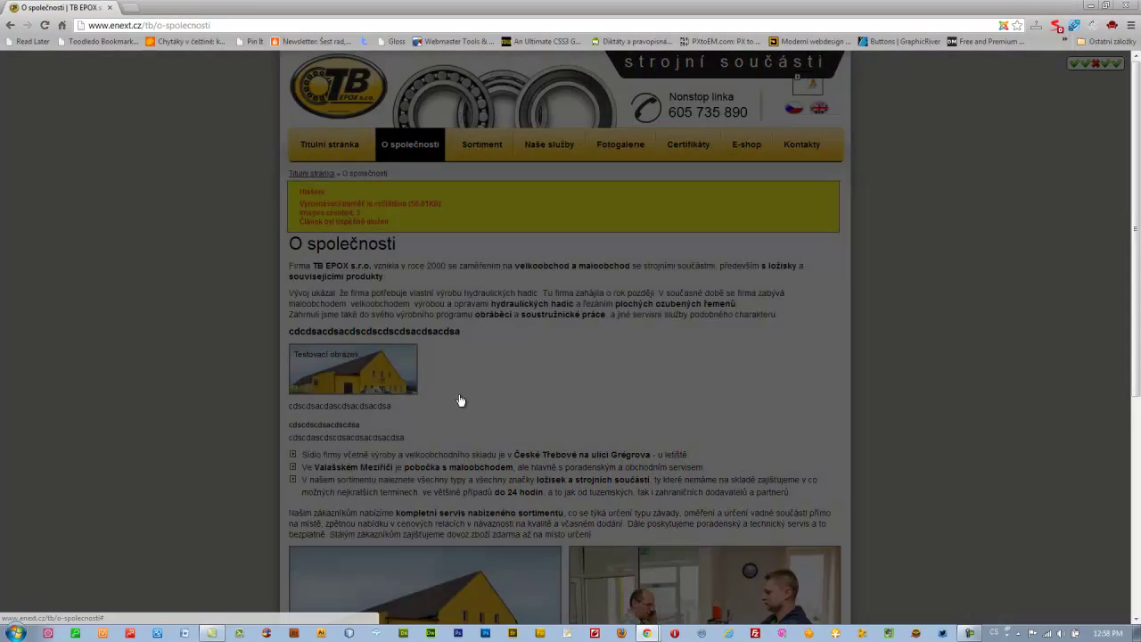
pyautogui.click(345, 371)
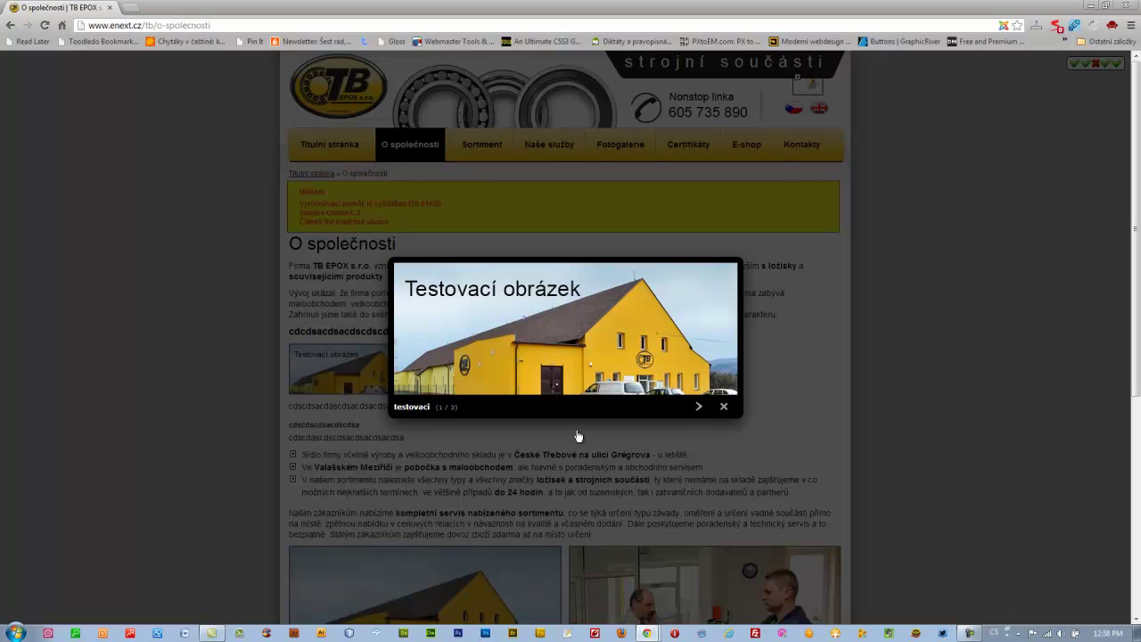
pyautogui.click(725, 407)
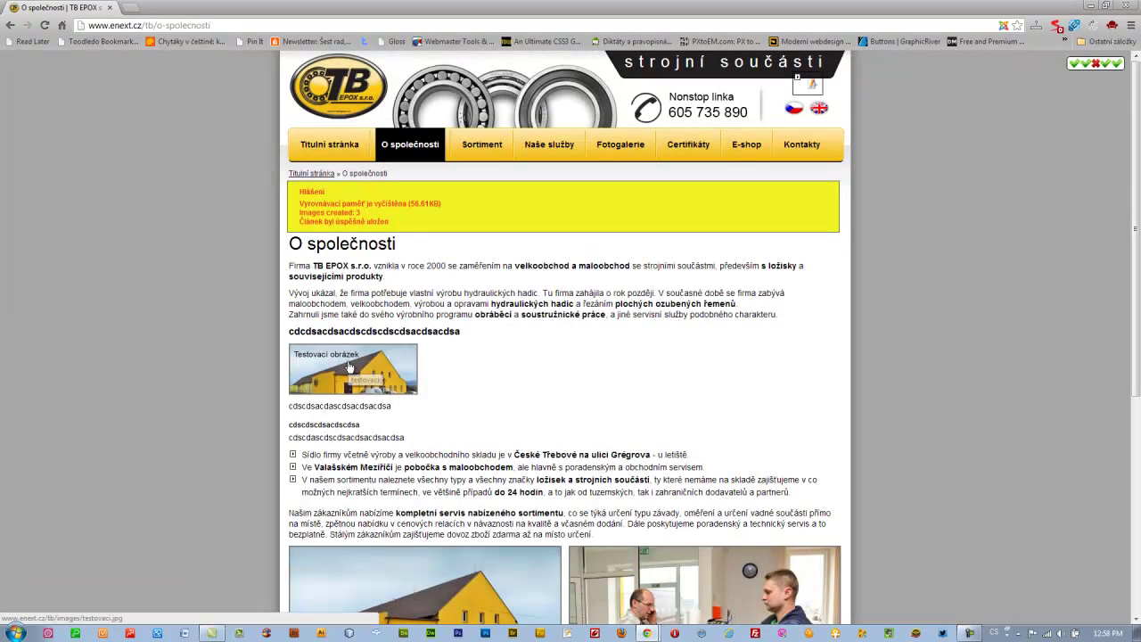
# Change the test image's alternative text to "Dobrý den" and save the article.
pyautogui.click(813, 88)
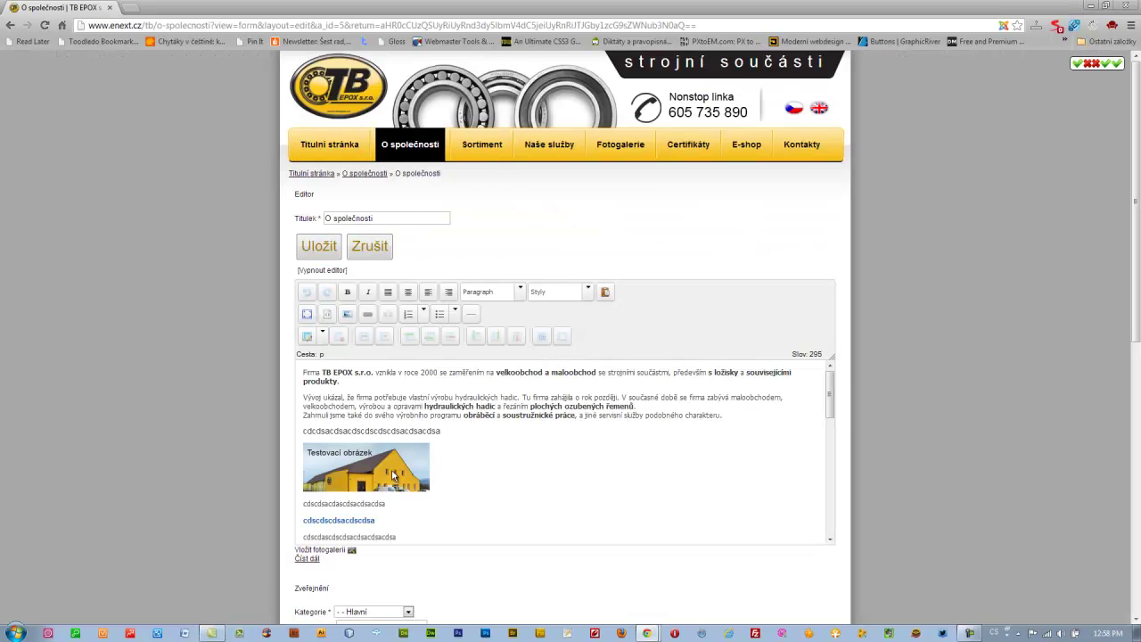
pyautogui.click(398, 476)
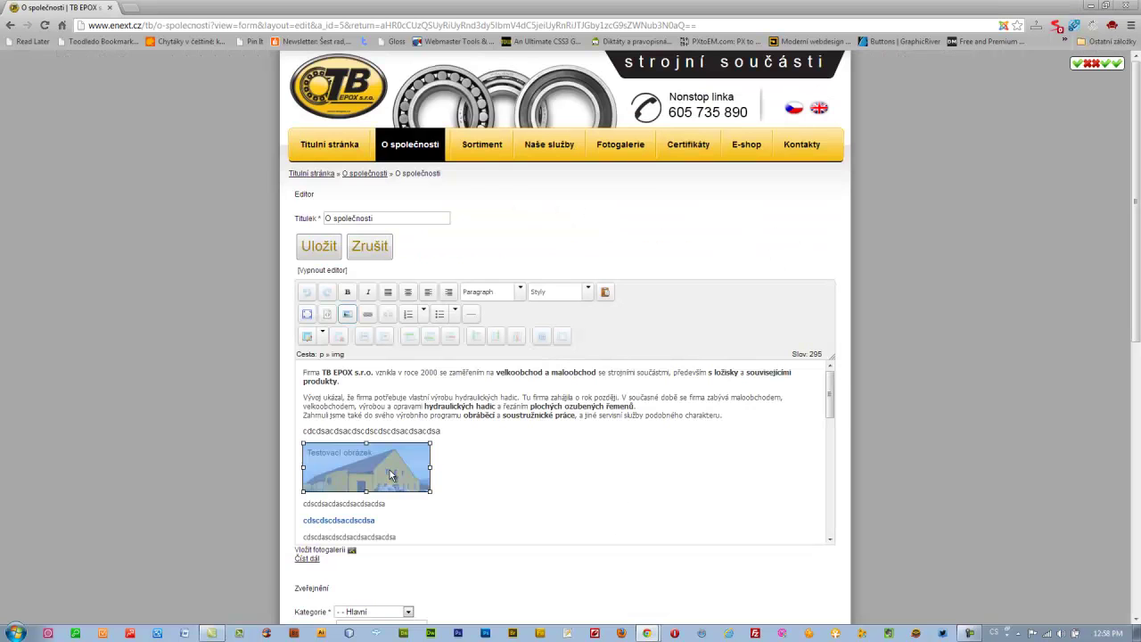
pyautogui.click(348, 316)
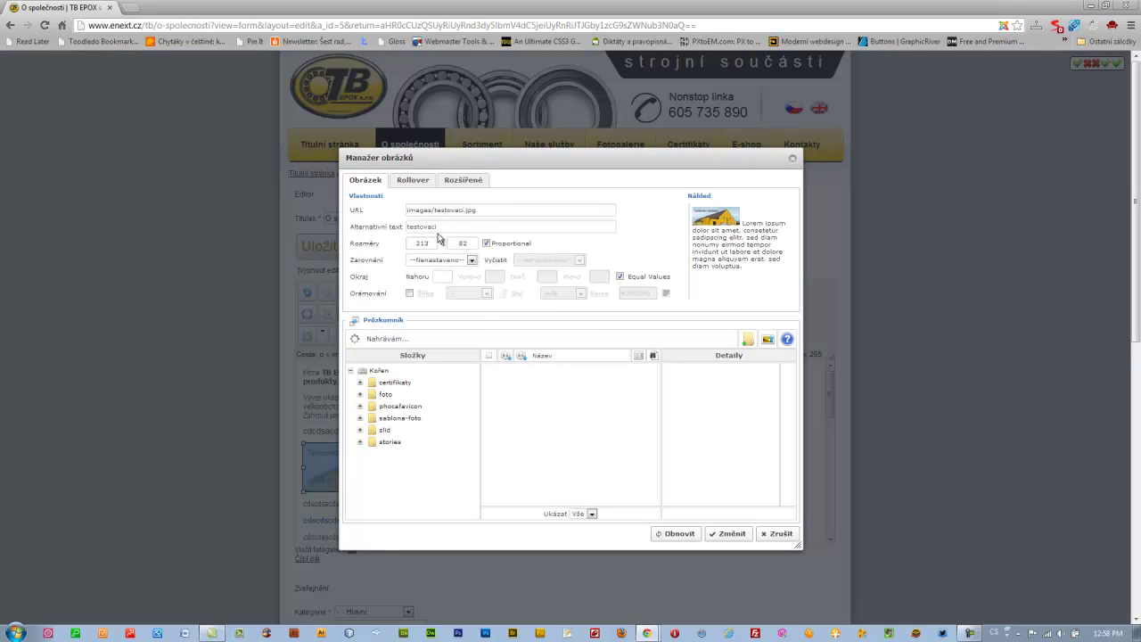
pyautogui.moveTo(440, 226); pyautogui.dragTo(401, 228)
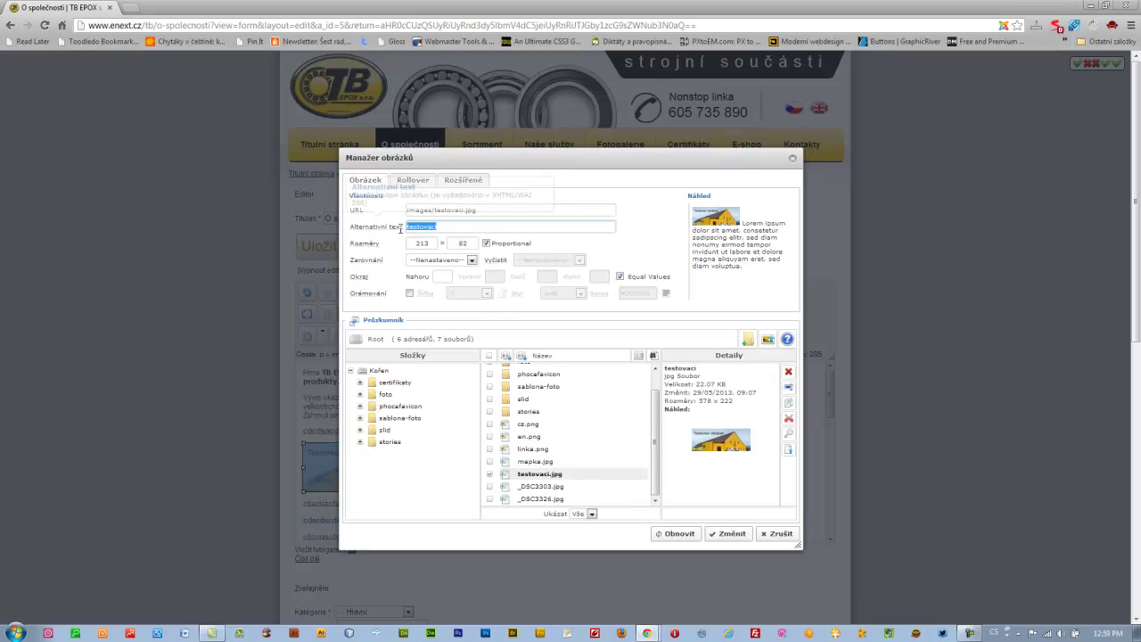
pyautogui.write('DObrý den')
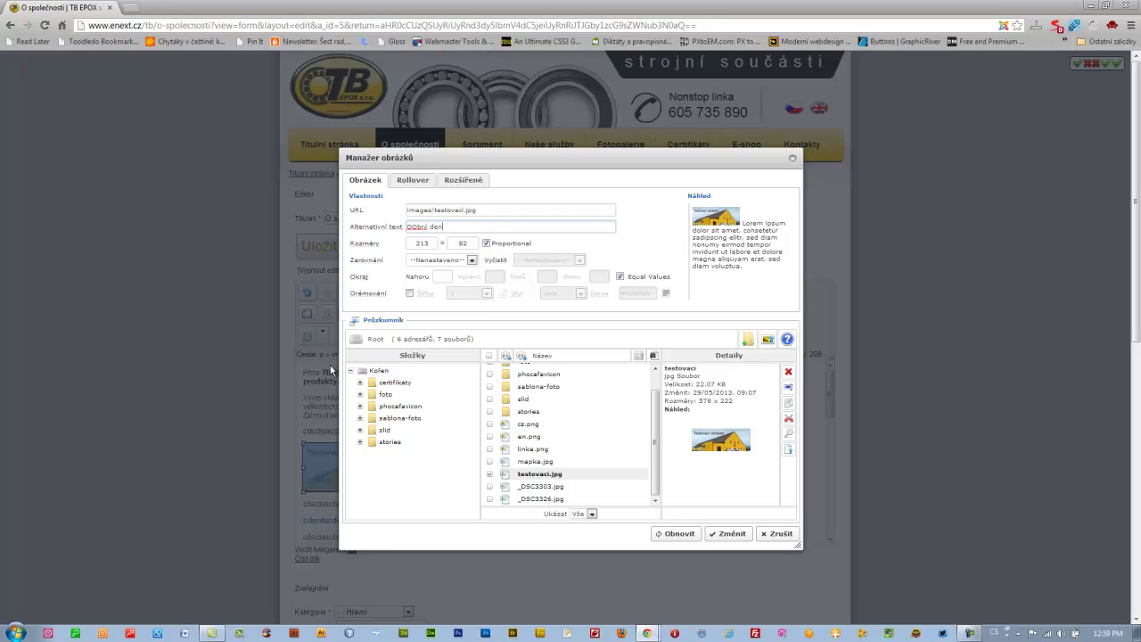
pyautogui.rightClick(418, 233)
pyautogui.click(428, 231)
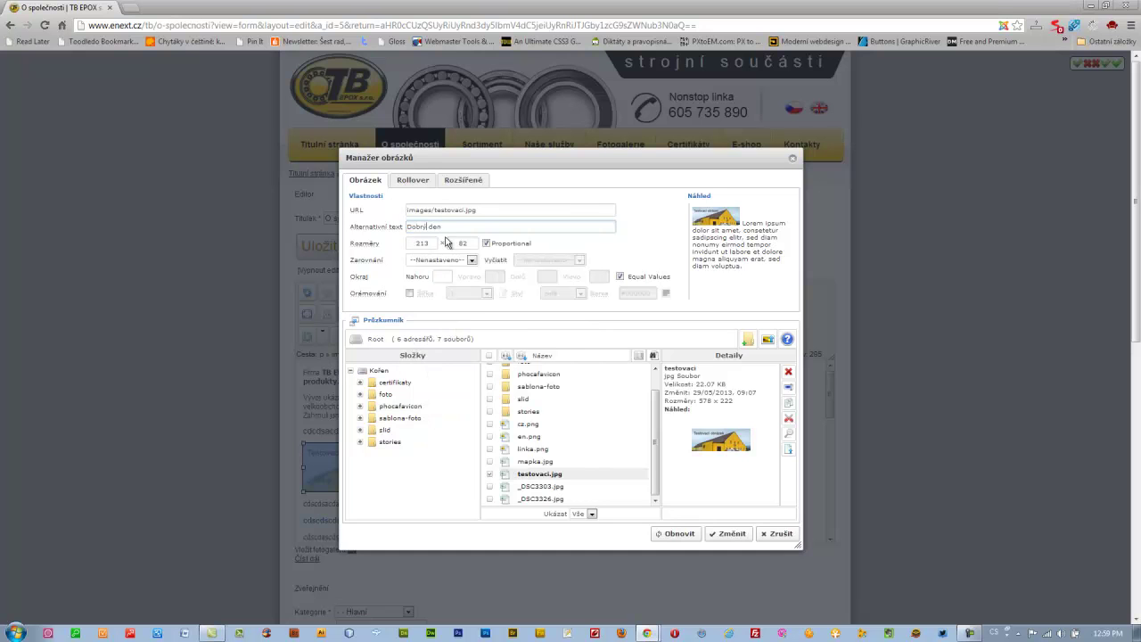
pyautogui.click(731, 534)
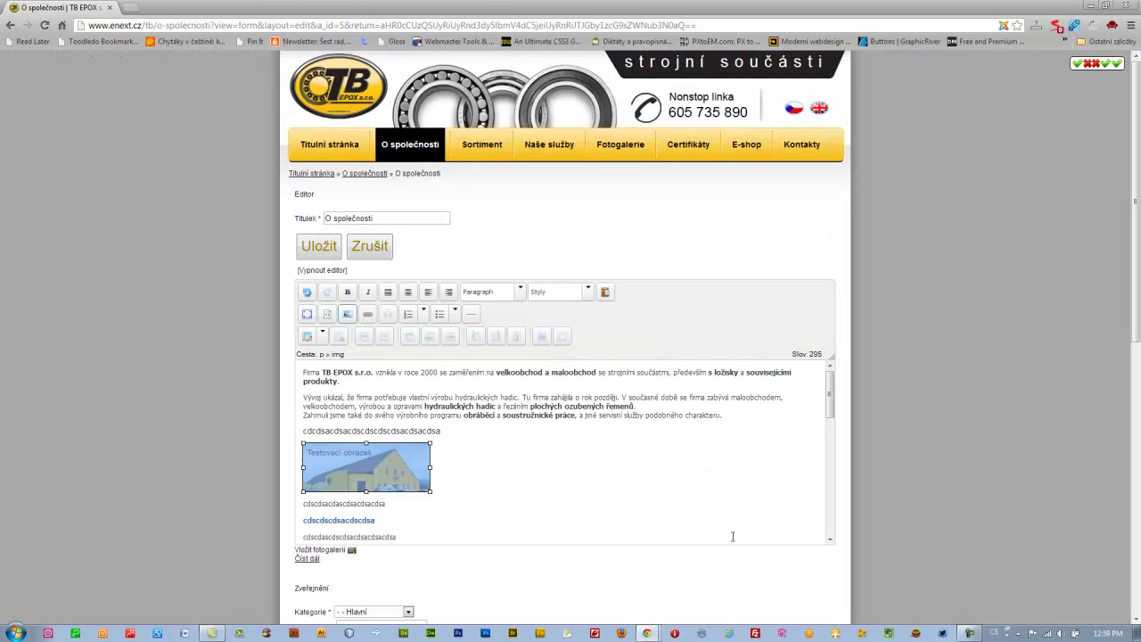
pyautogui.click(321, 250)
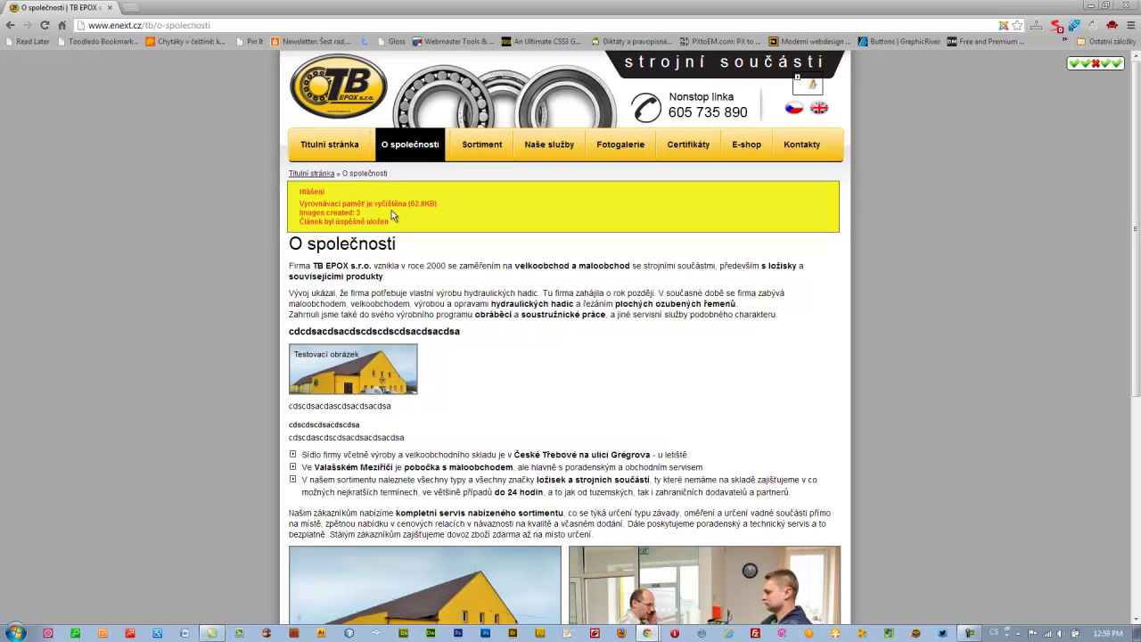
# Check the caption under the enlarged test image on the published page and close the enlargement.
pyautogui.click(385, 368)
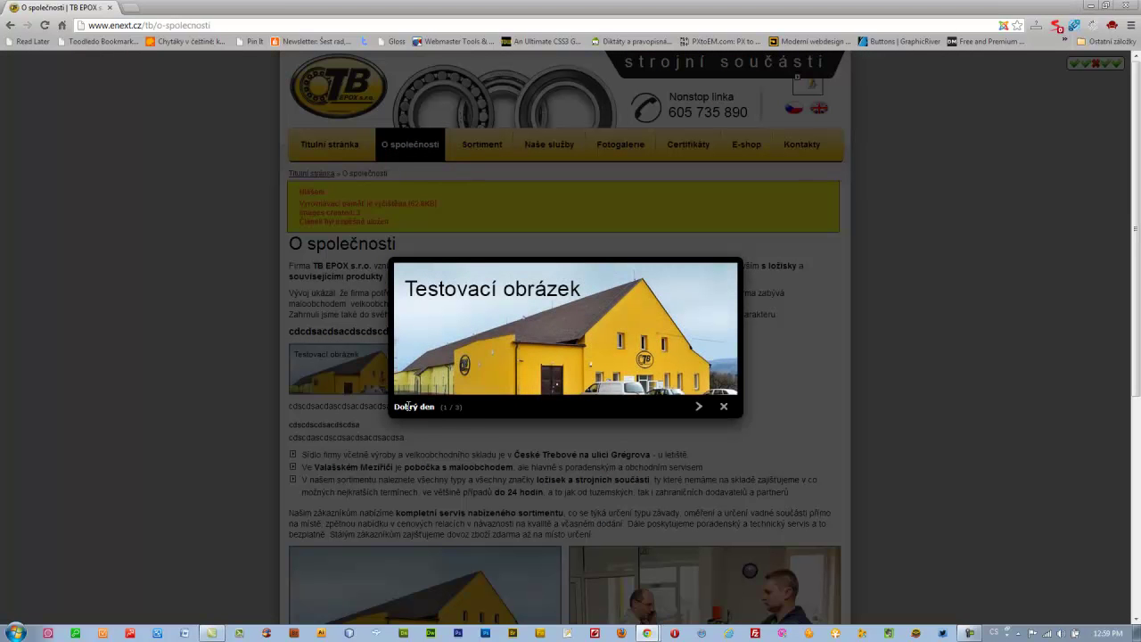
pyautogui.click(724, 407)
pyautogui.scroll(-3, 333, 334)
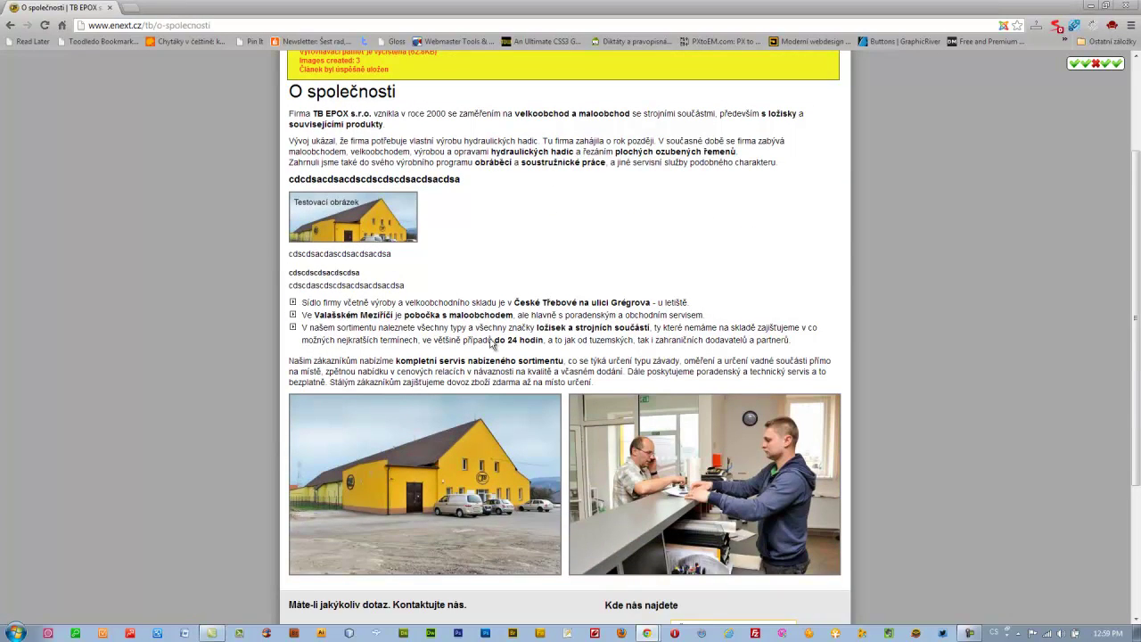
pyautogui.scroll(2, 613, 312)
pyautogui.scroll(-2, 624, 312)
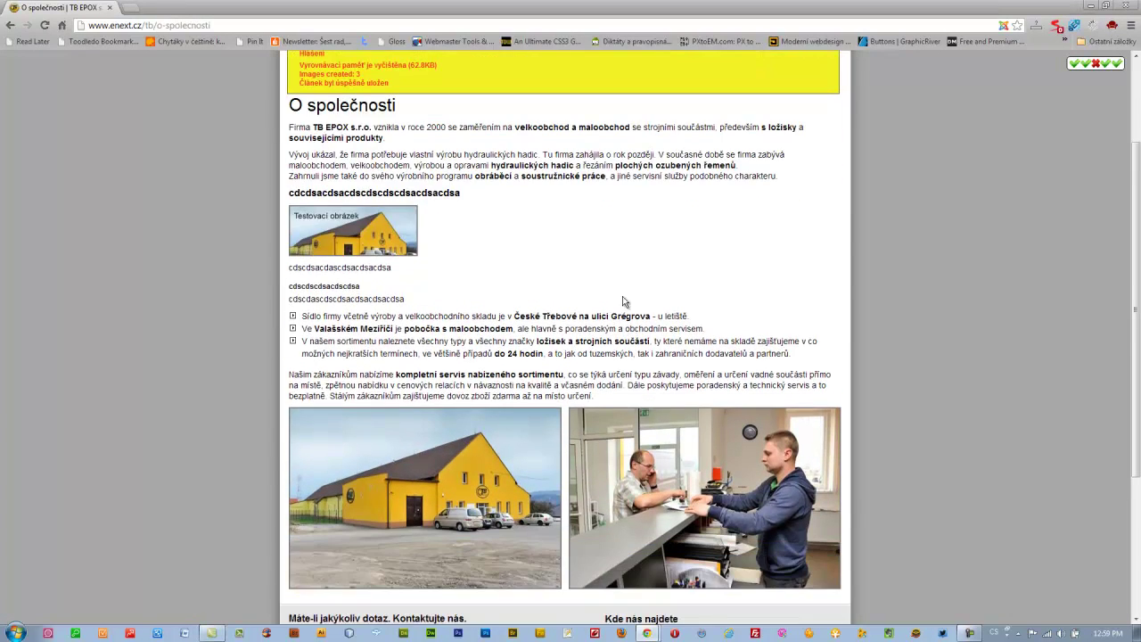
# Browse forward and back through the article's enlarged images, starting from the test image, and close the viewer.
pyautogui.click(378, 235)
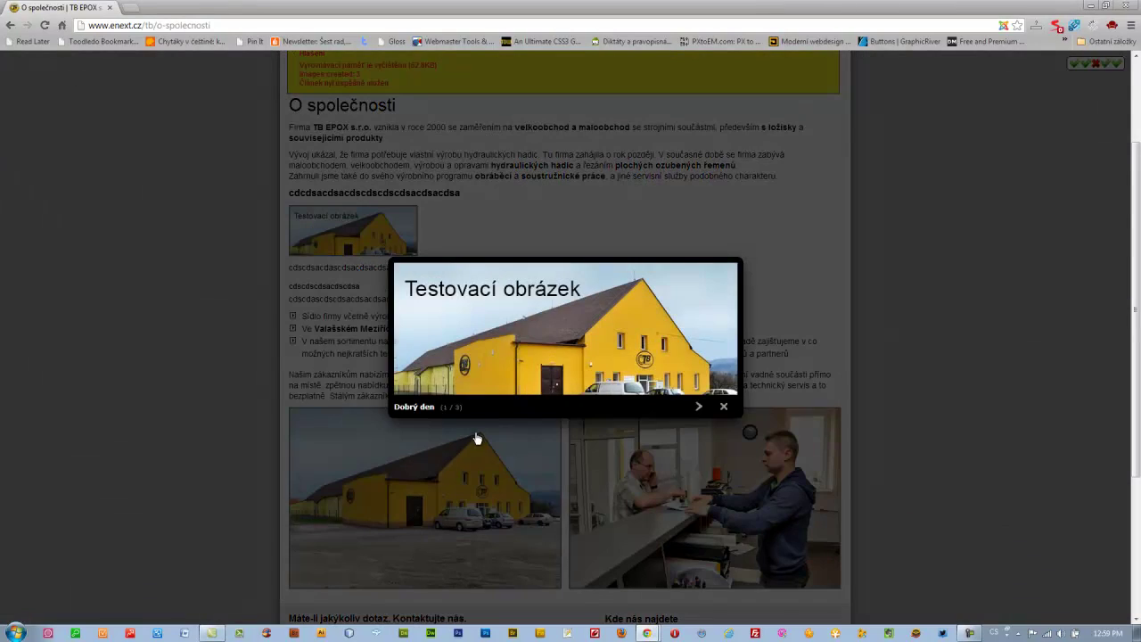
pyautogui.click(698, 407)
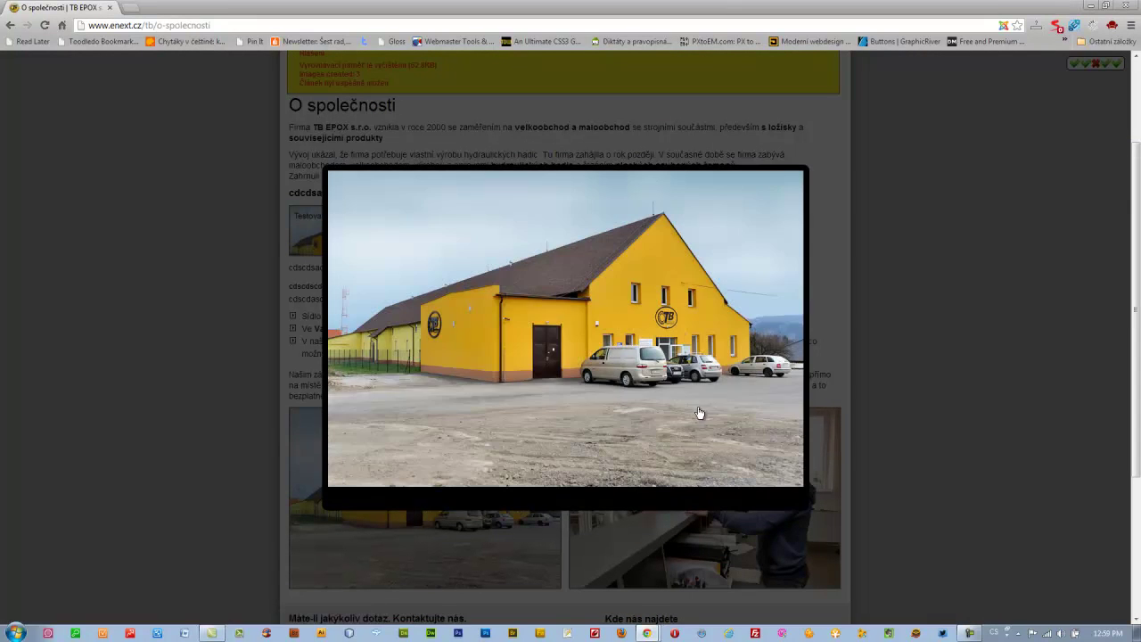
pyautogui.click(764, 501)
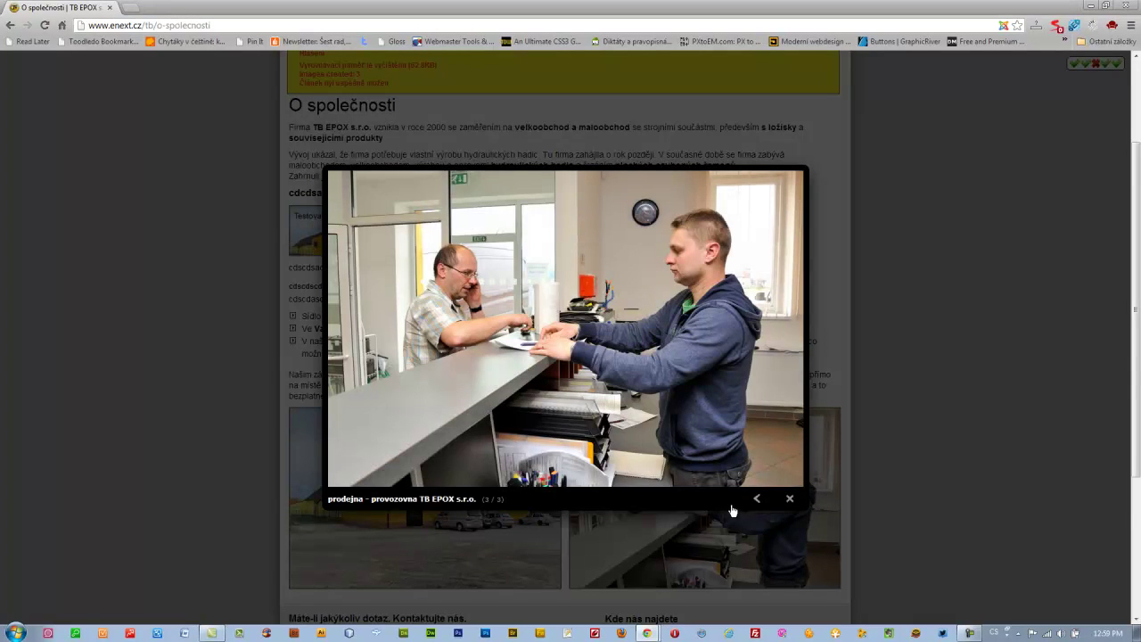
pyautogui.click(756, 500)
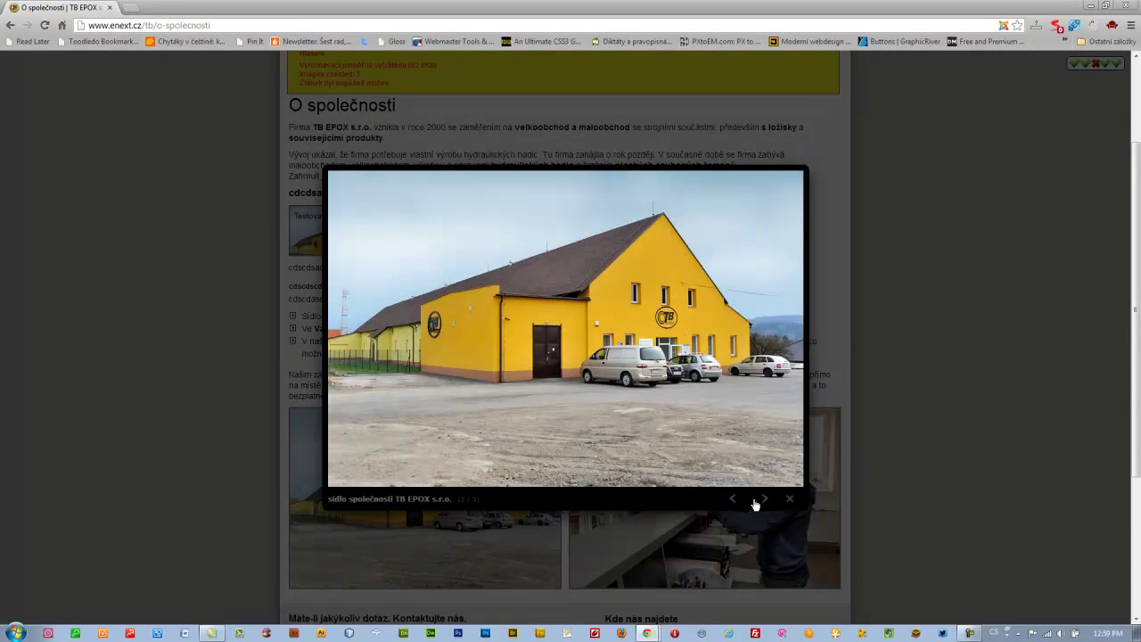
pyautogui.click(734, 500)
pyautogui.click(724, 407)
pyautogui.scroll(1, 522, 325)
pyautogui.scroll(2, 526, 339)
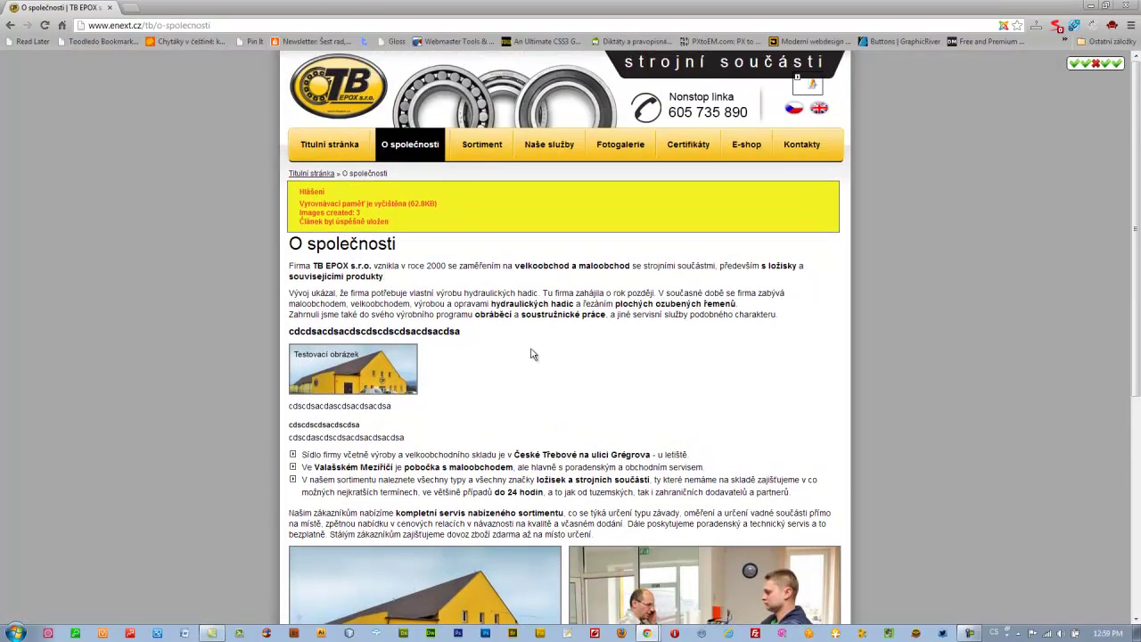
# Reopen the article for editing and delete the test image, the filler headings and paragraphs, and the leftover empty line above the bulleted list.
pyautogui.click(814, 89)
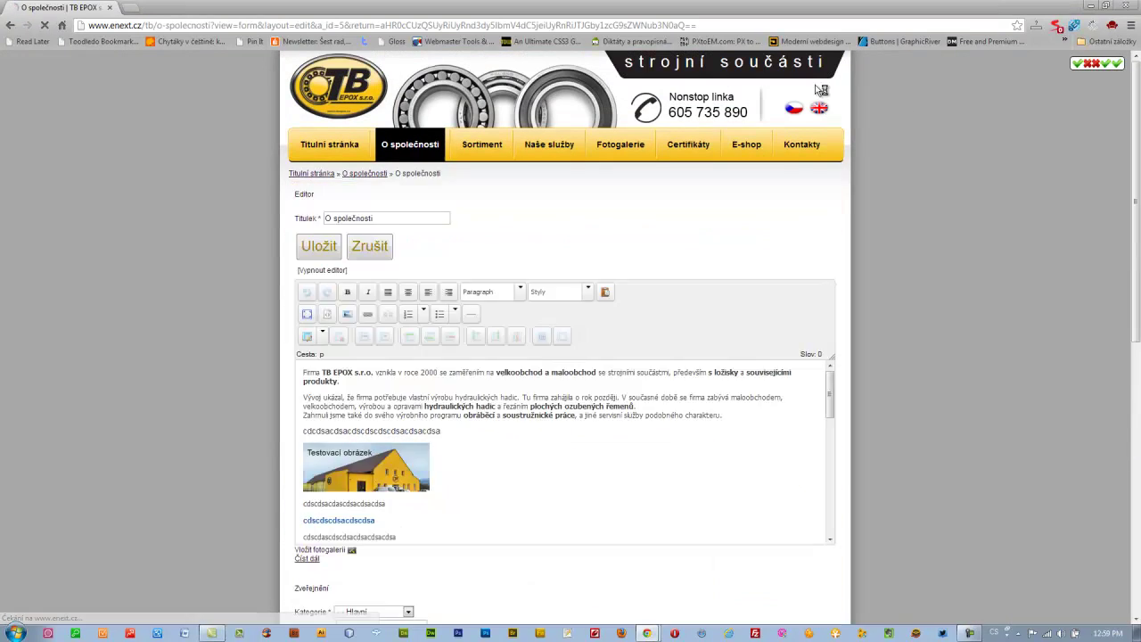
pyautogui.click(384, 486)
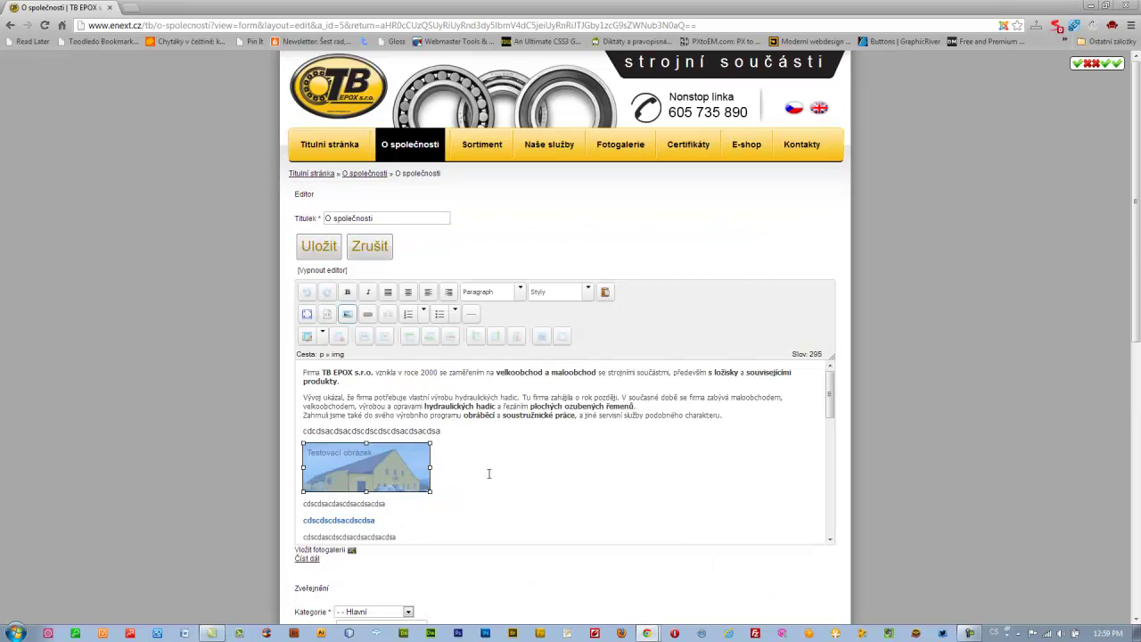
pyautogui.press('Delete')
pyautogui.moveTo(401, 500); pyautogui.dragTo(299, 432)
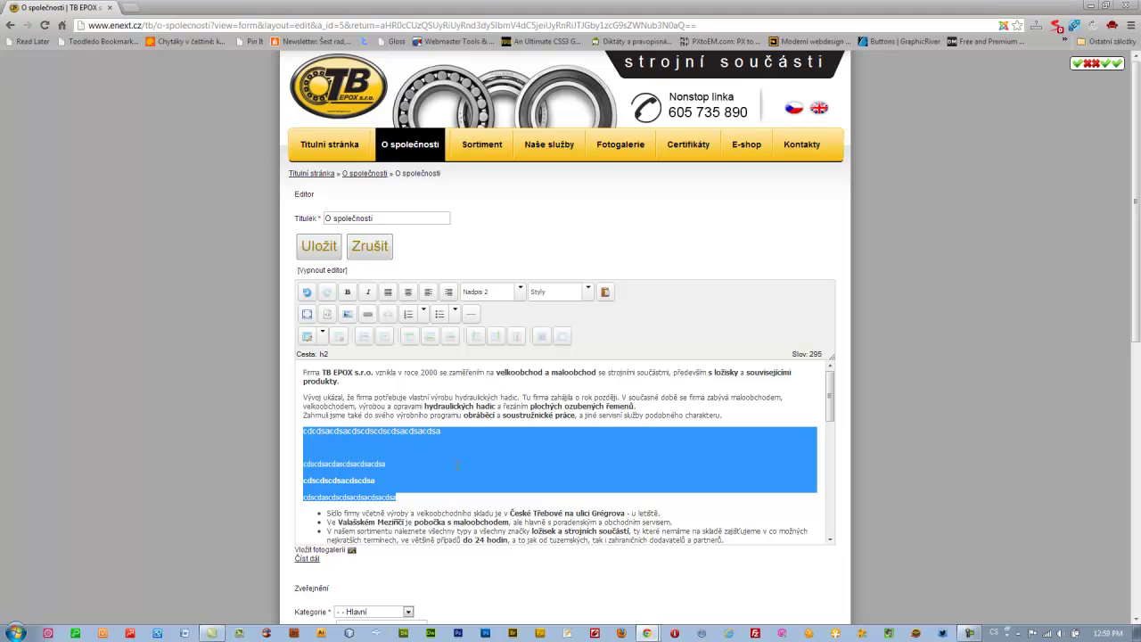
pyautogui.press('Delete')
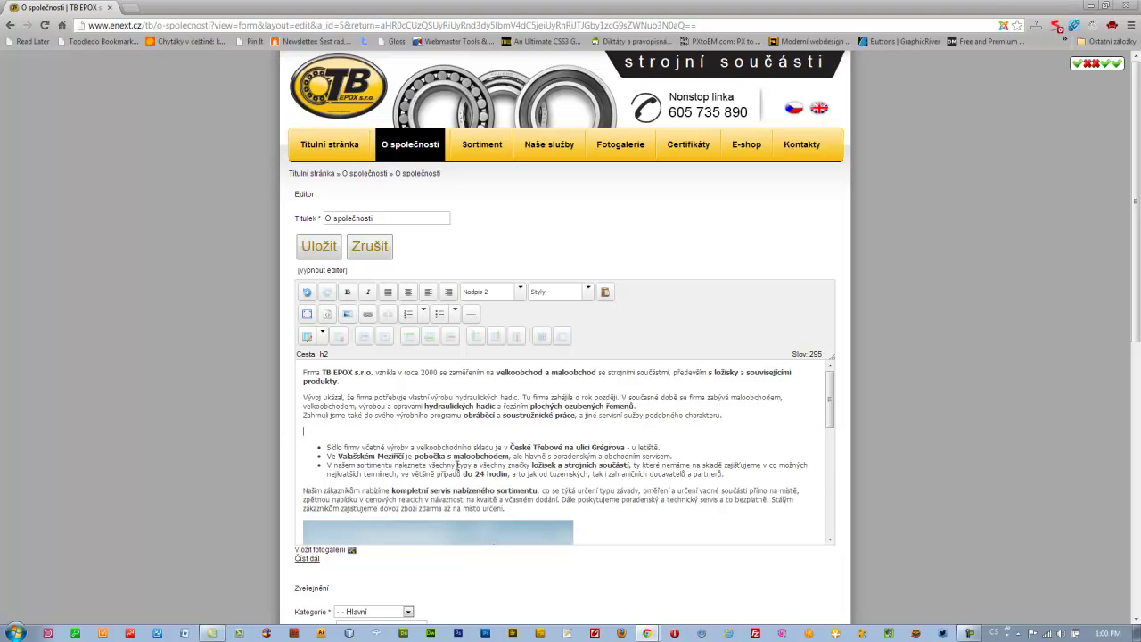
pyautogui.press('BackSpace')
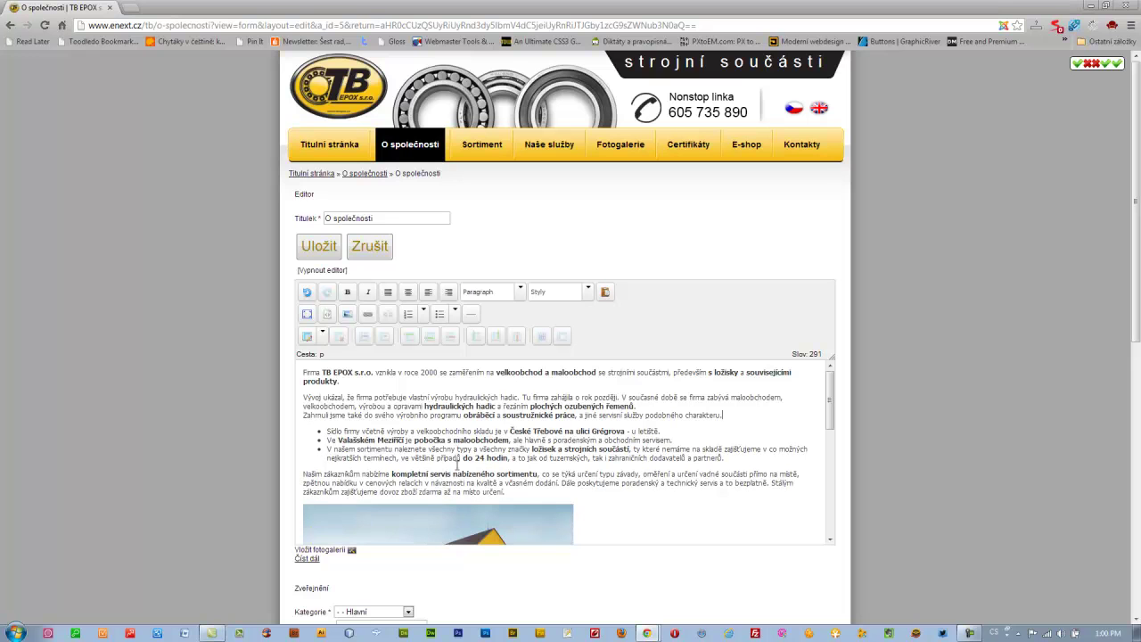
# Examine the editor's element path for a list item, plain paragraph text, the building image and the bold text.
pyautogui.click(415, 439)
pyautogui.click(340, 398)
pyautogui.scroll(-3, 399, 464)
pyautogui.scroll(2, 642, 461)
pyautogui.click(454, 470)
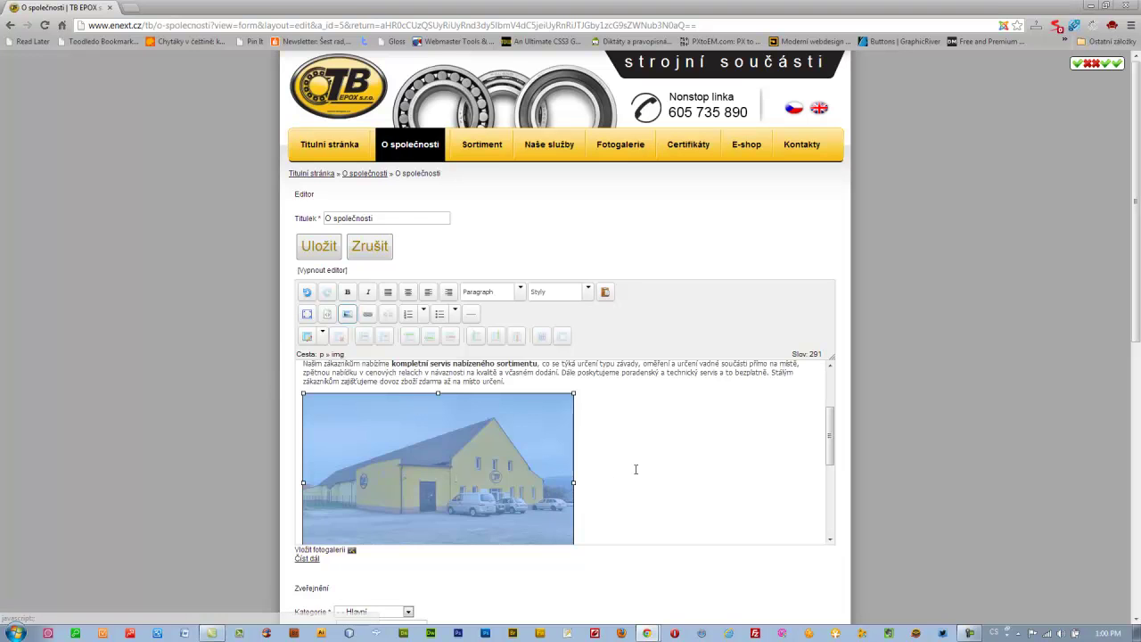
pyautogui.scroll(2, 580, 475)
pyautogui.click(385, 473)
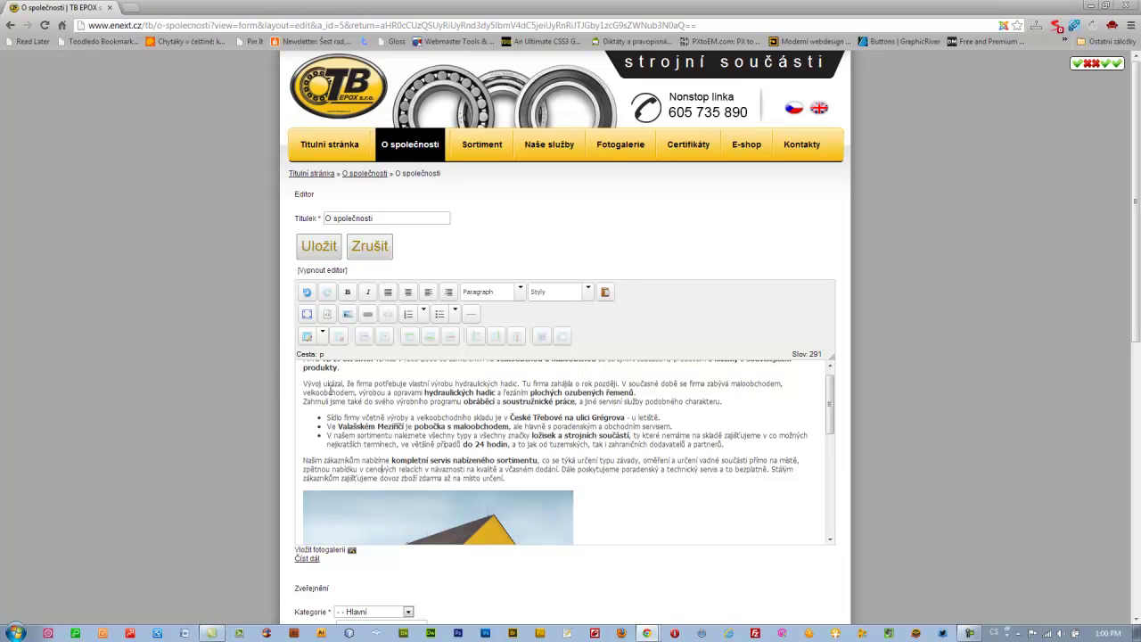
pyautogui.click(415, 462)
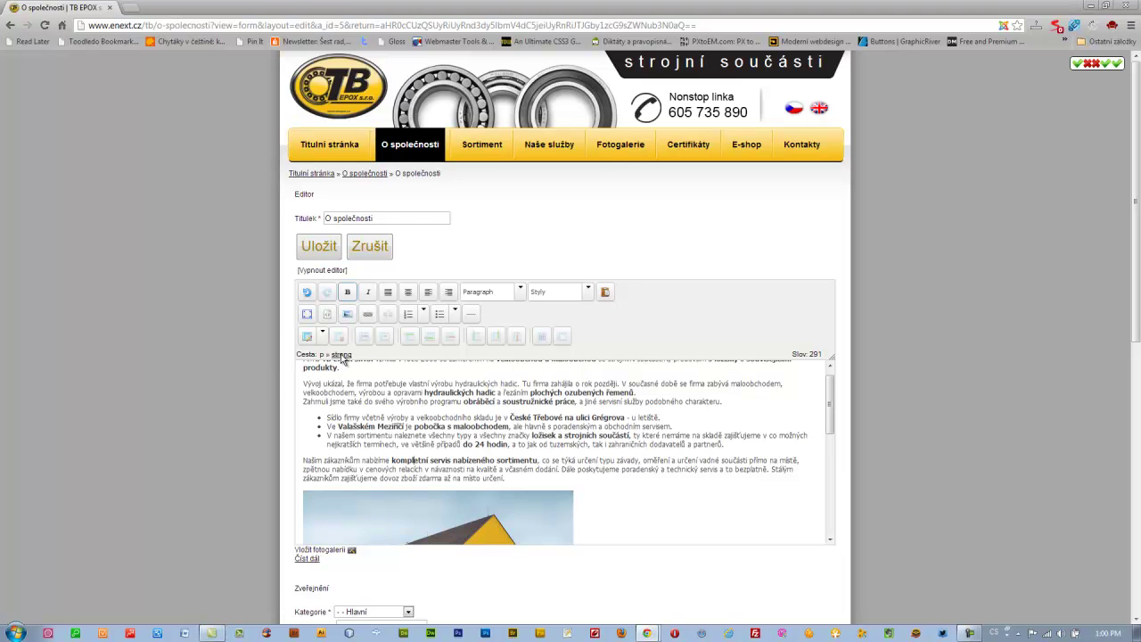